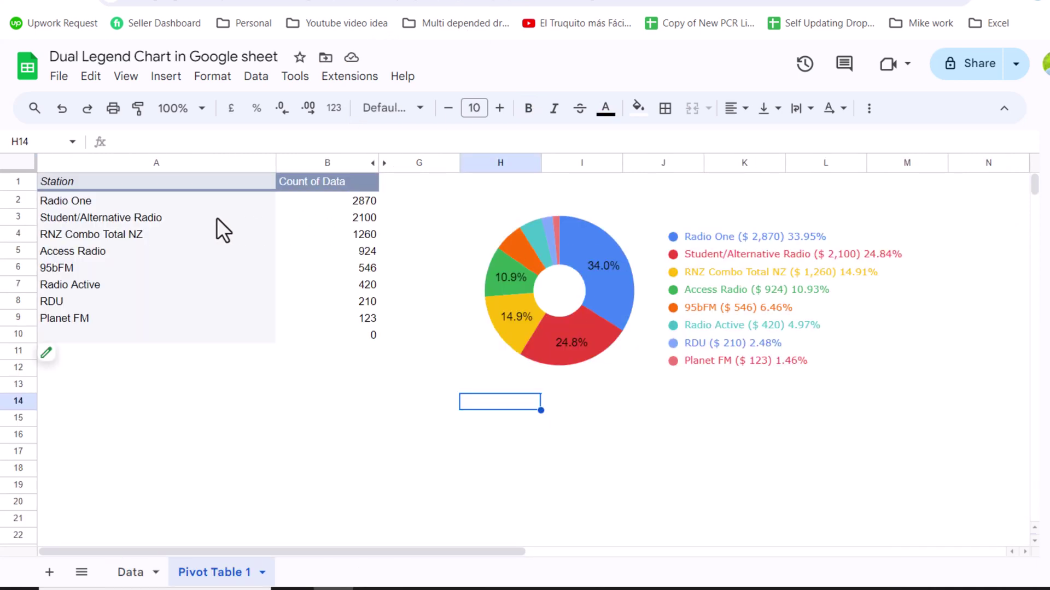
# Switch between the Data sheet and Pivot Table 1, then select the donut chart to inspect its legend
pyautogui.click(129, 574)
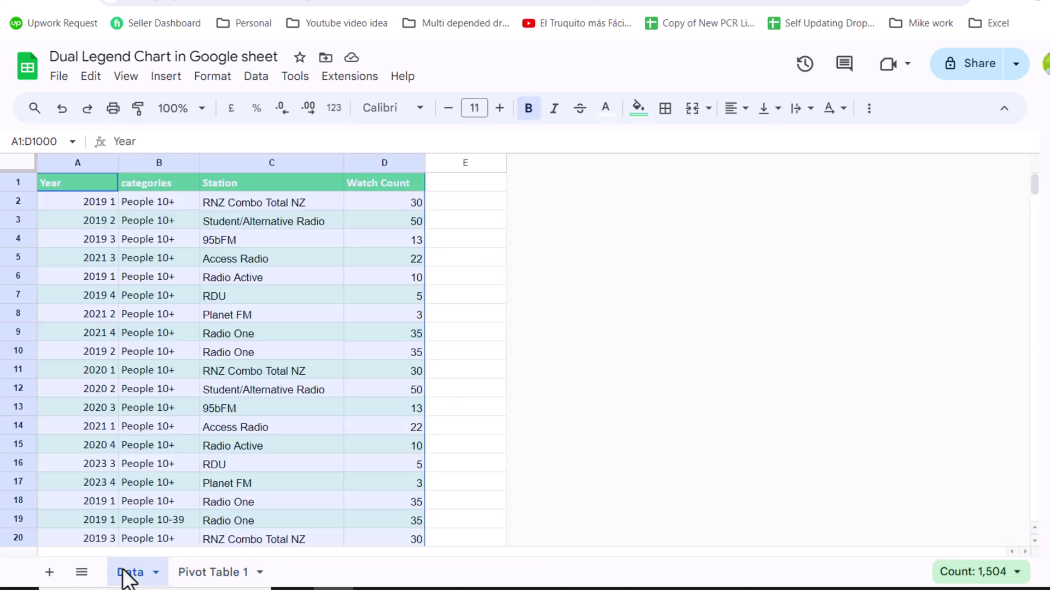
pyautogui.click(213, 572)
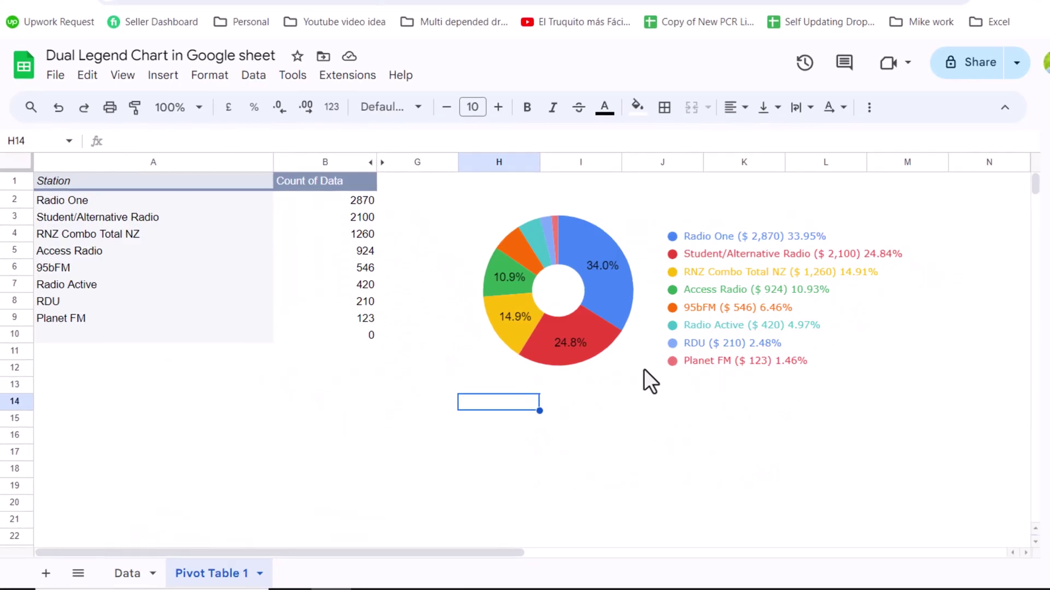
pyautogui.click(451, 486)
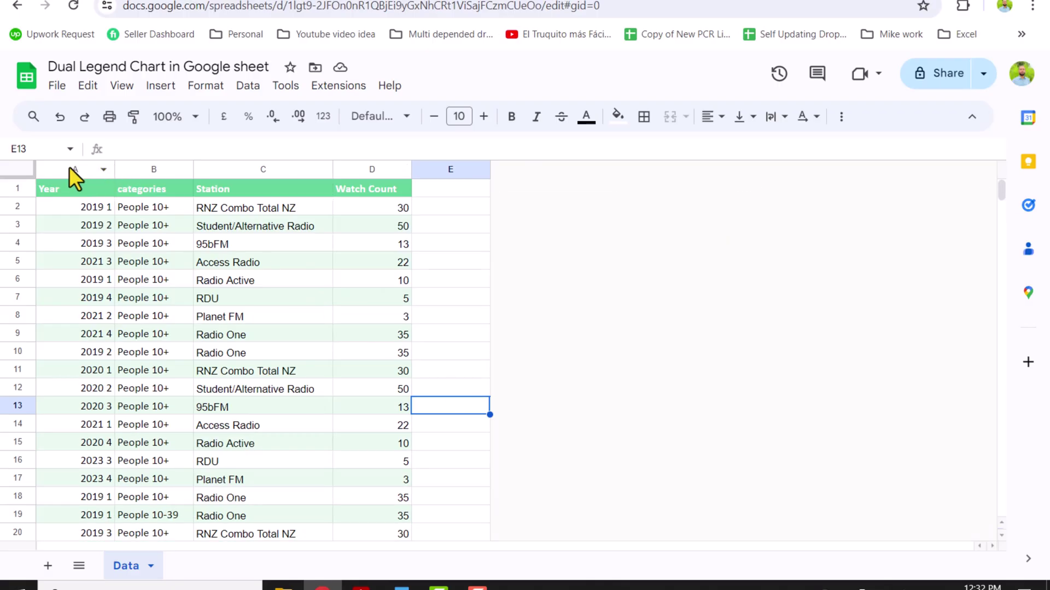
# Select Data columns A:D and insert a pivot table on a new sheet, Pivot Table 3
pyautogui.moveTo(69, 166); pyautogui.dragTo(372, 175)
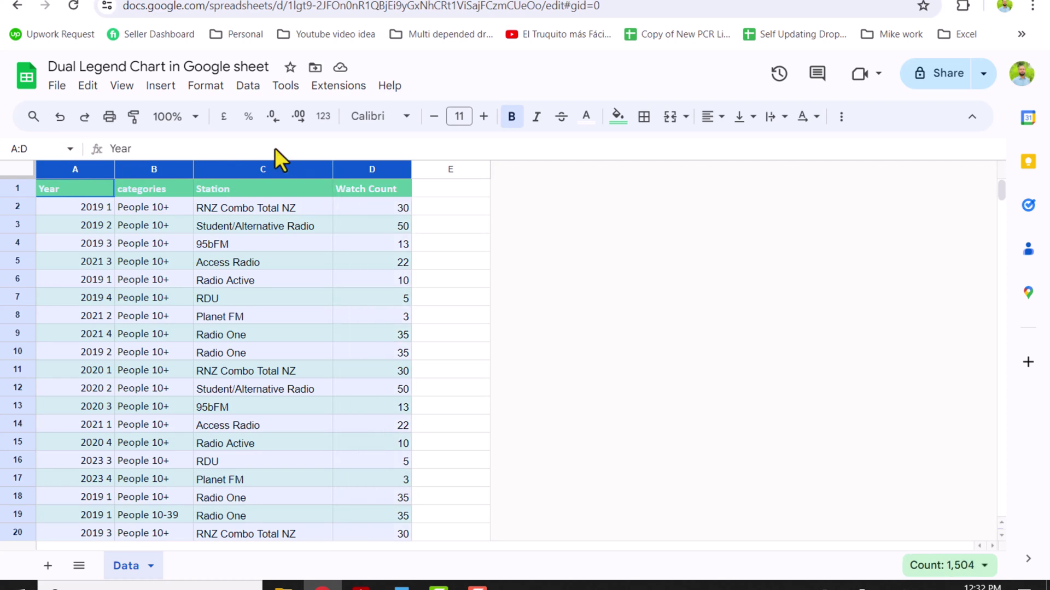
pyautogui.click(162, 87)
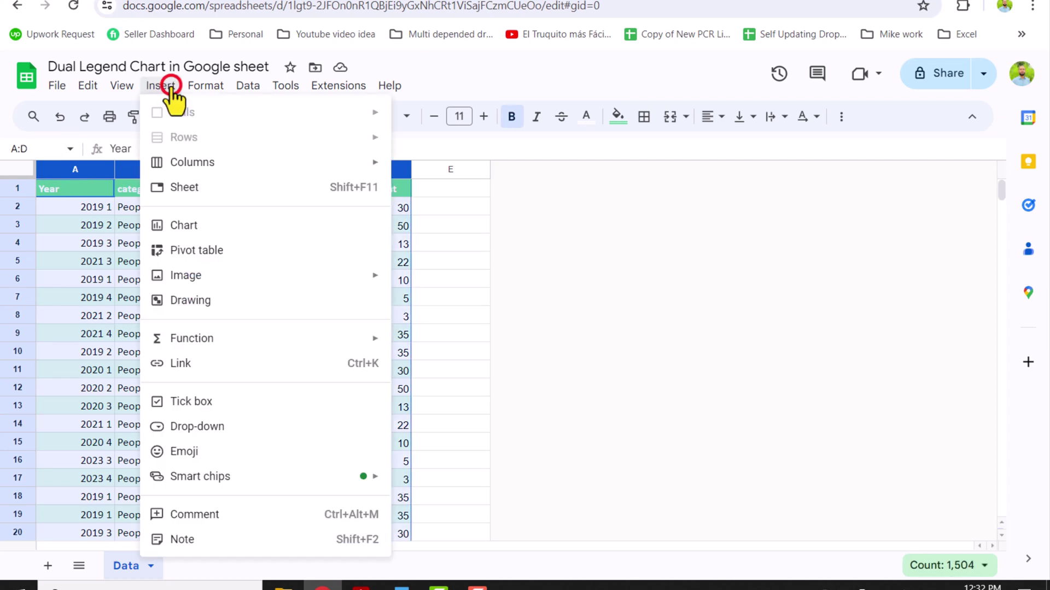
pyautogui.click(208, 251)
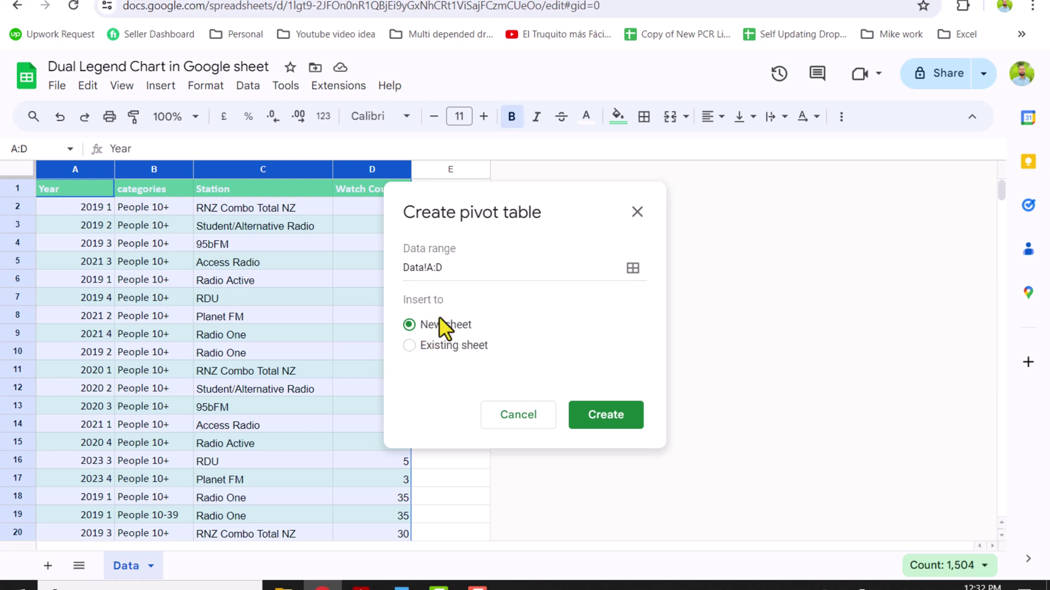
pyautogui.click(603, 425)
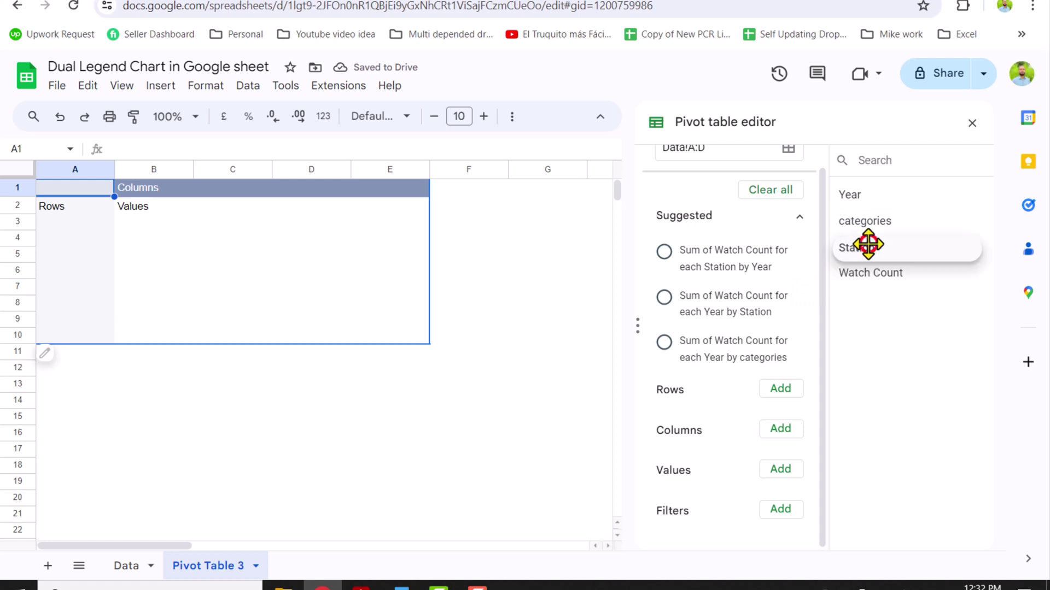
# Put Station in Rows, SUM of Watch Count in Values, and Station as a filter
pyautogui.moveTo(868, 245); pyautogui.dragTo(688, 411)
pyautogui.scroll(-2, 687, 411)
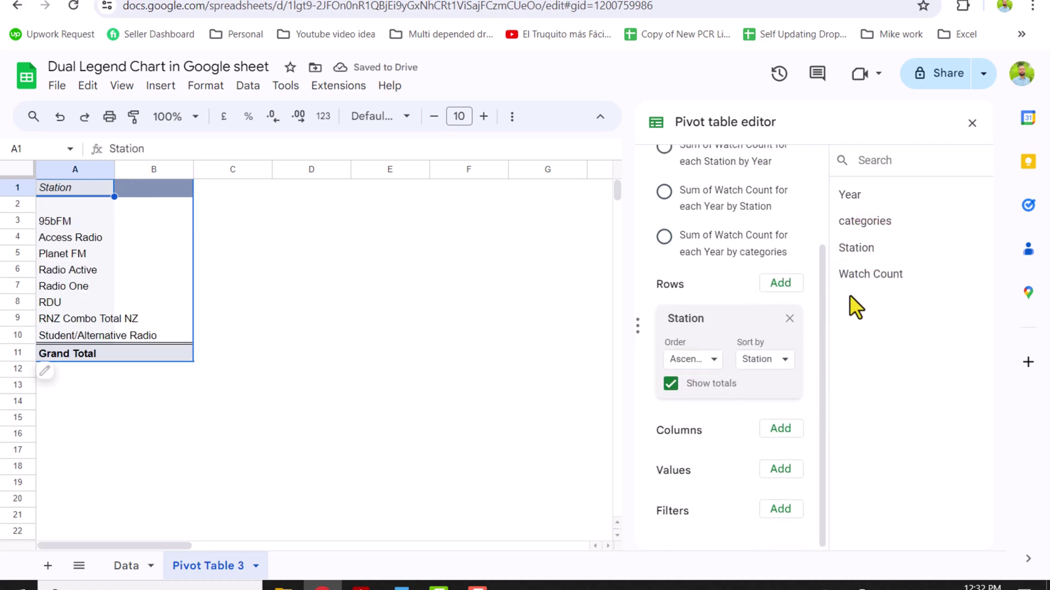
pyautogui.moveTo(863, 274); pyautogui.dragTo(685, 505)
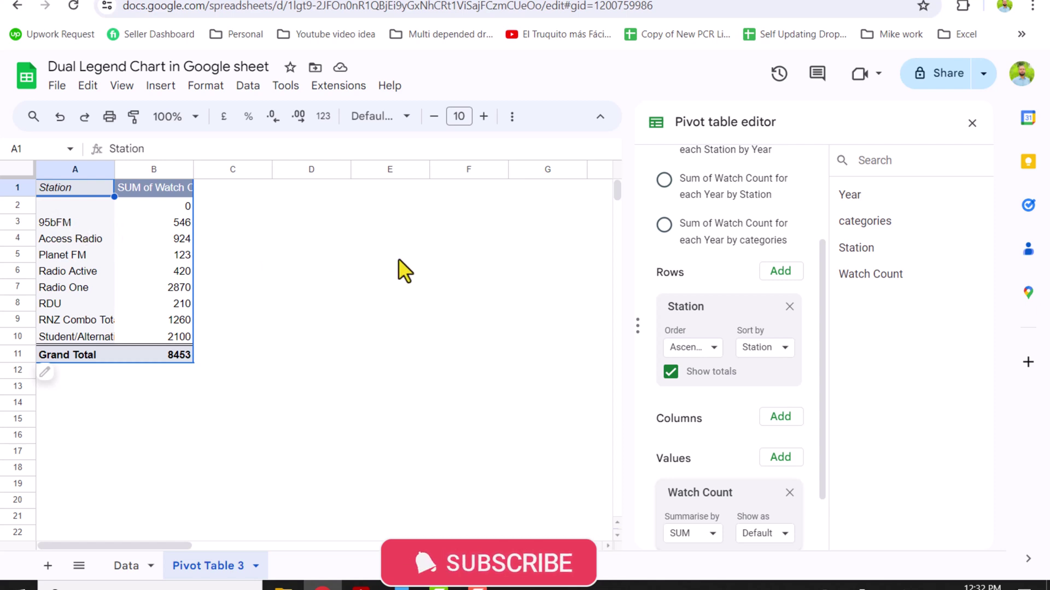
pyautogui.scroll(-1, 742, 310)
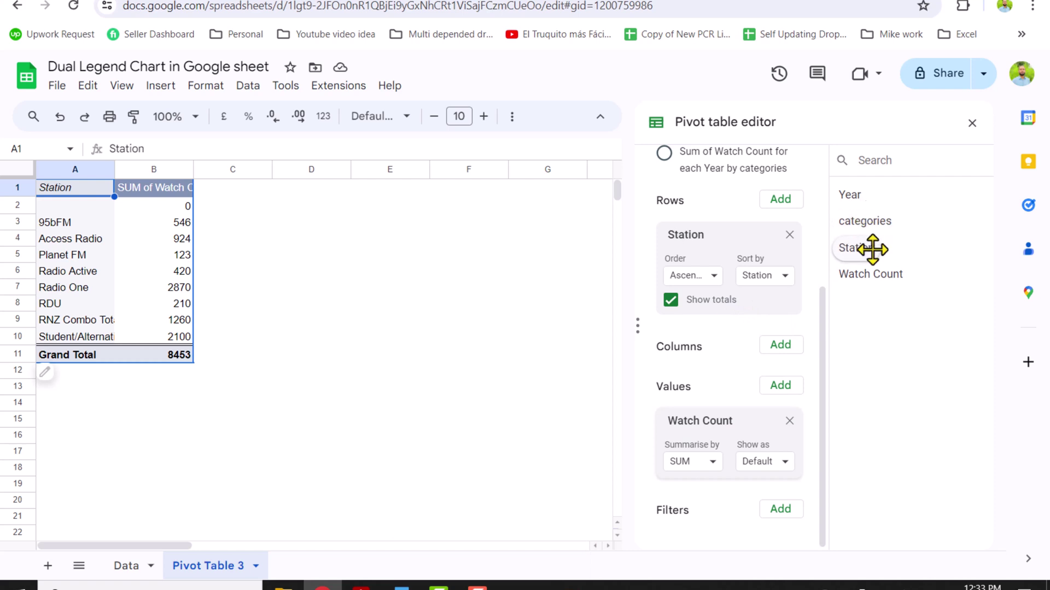
pyautogui.moveTo(871, 247); pyautogui.dragTo(682, 543)
# Filter the Station field by condition 'Is not empty' to drop the blank row
pyautogui.click(716, 533)
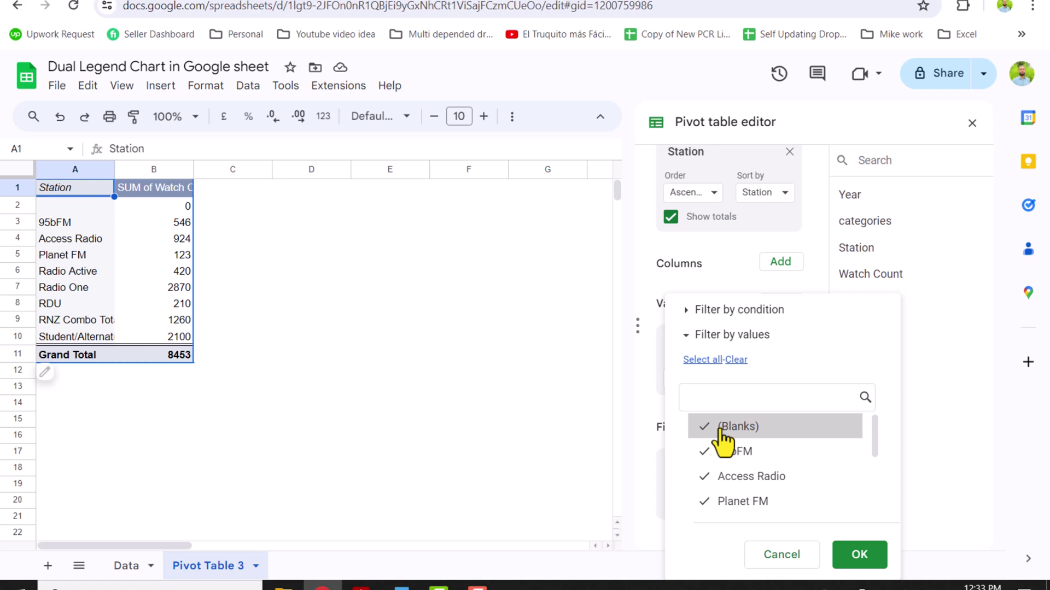
pyautogui.click(734, 313)
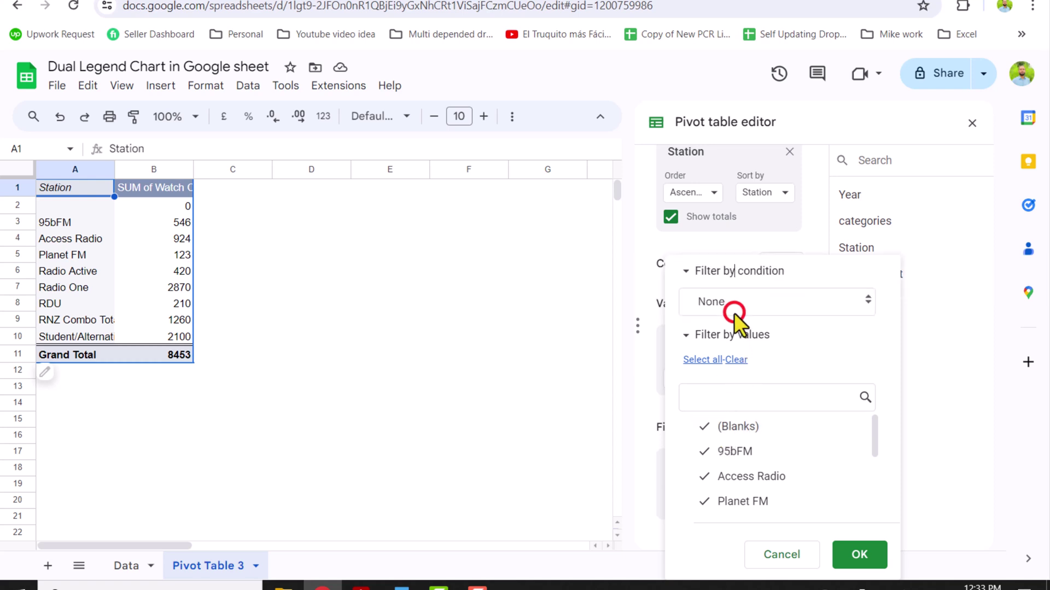
pyautogui.click(738, 306)
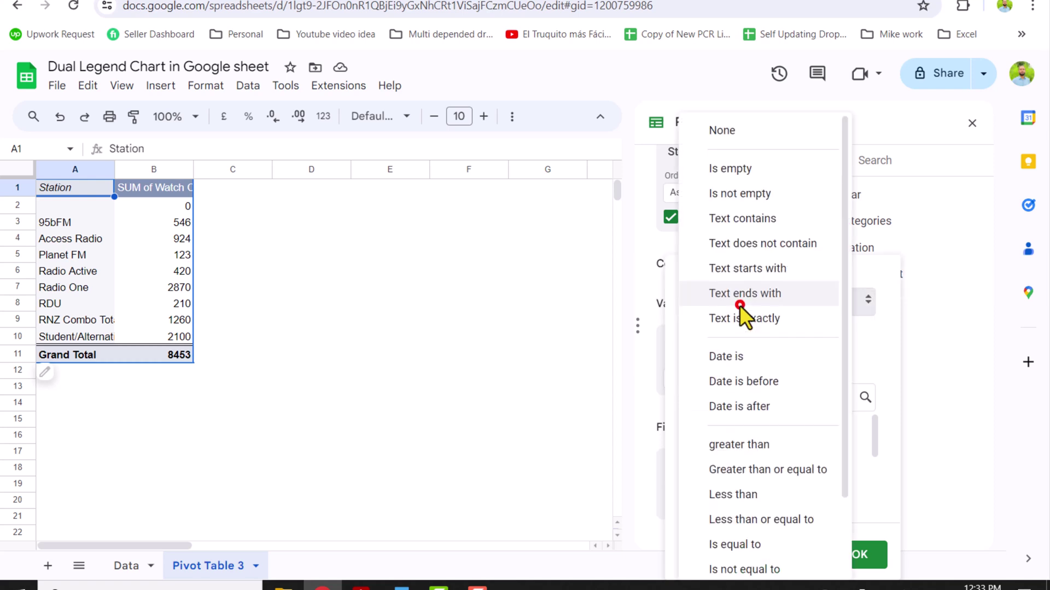
pyautogui.click(743, 201)
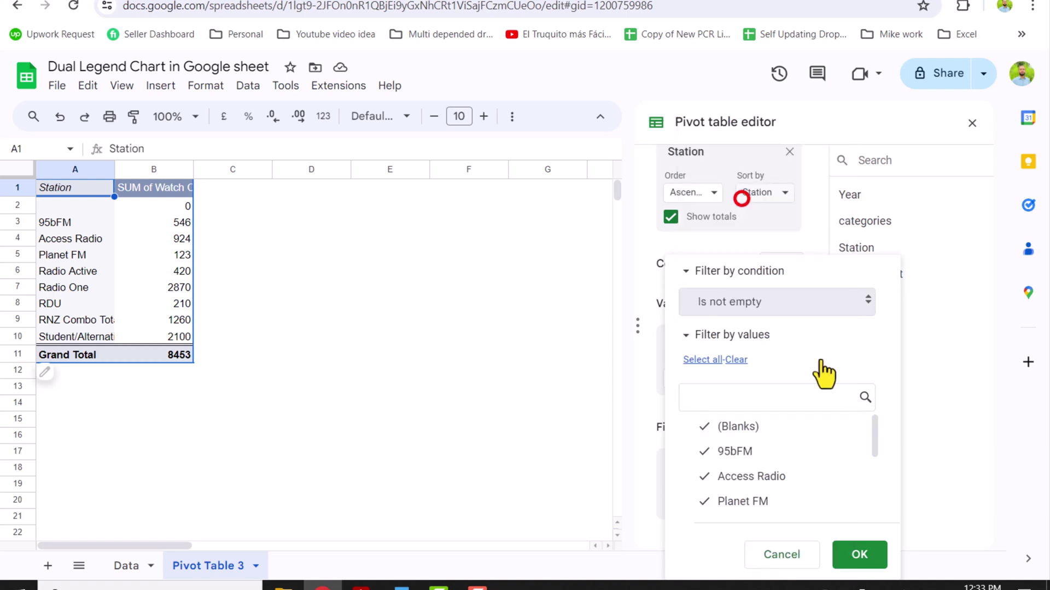
pyautogui.click(867, 555)
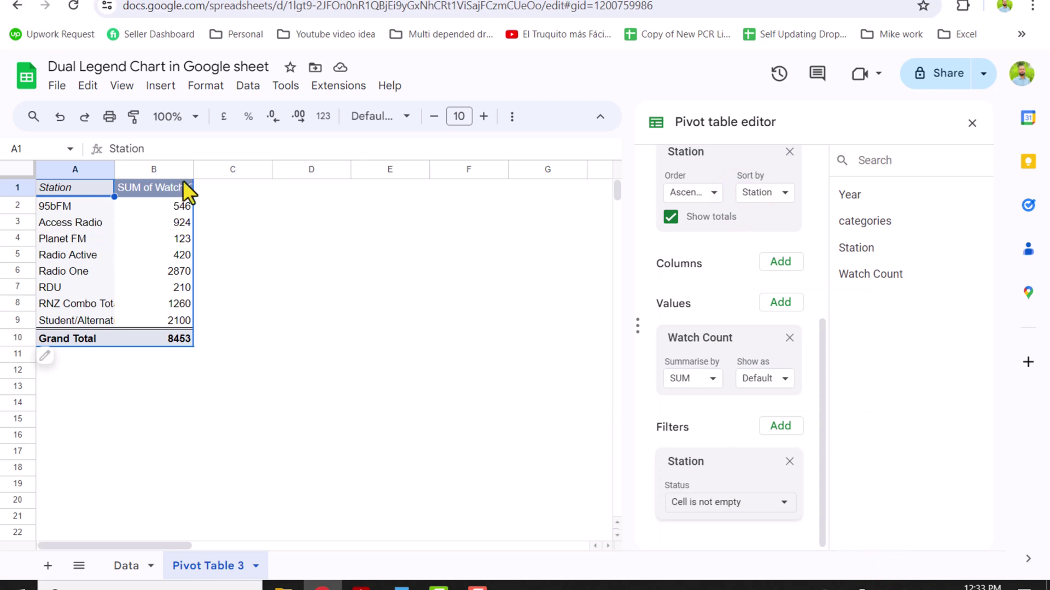
# Widen column B, sort stations descending by SUM of Watch Count, and hide the Grand Total
pyautogui.doubleClick(193, 170)
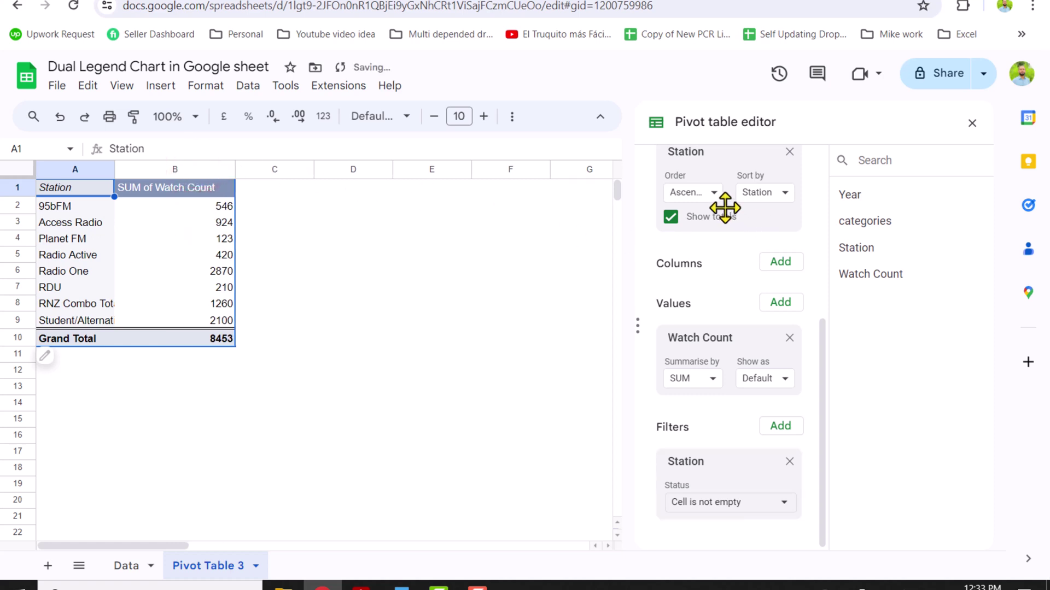
pyautogui.click(711, 193)
pyautogui.click(724, 241)
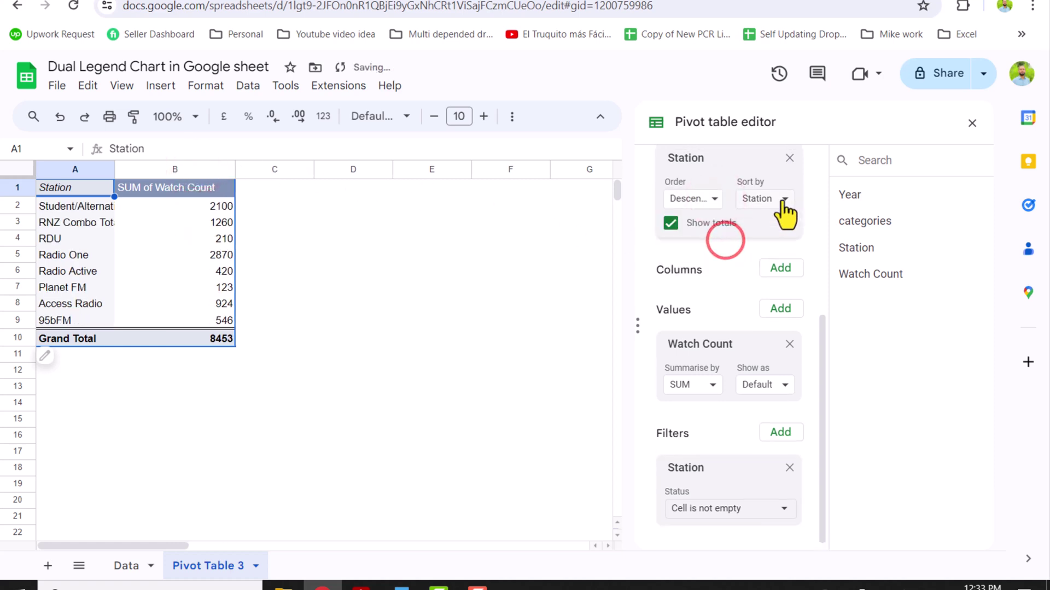
pyautogui.click(777, 200)
pyautogui.click(795, 254)
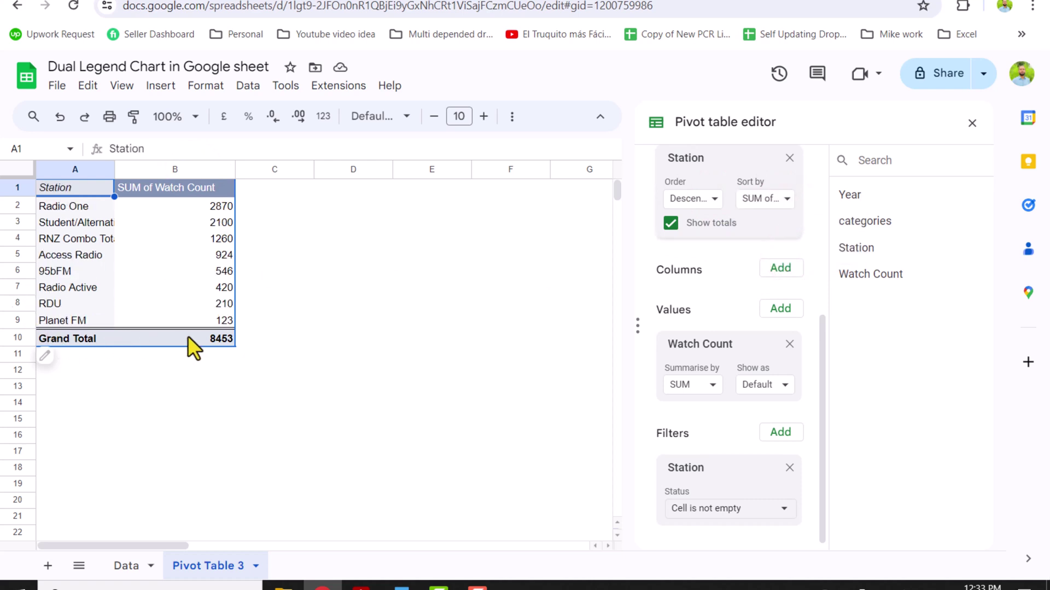
pyautogui.click(670, 223)
pyautogui.click(381, 237)
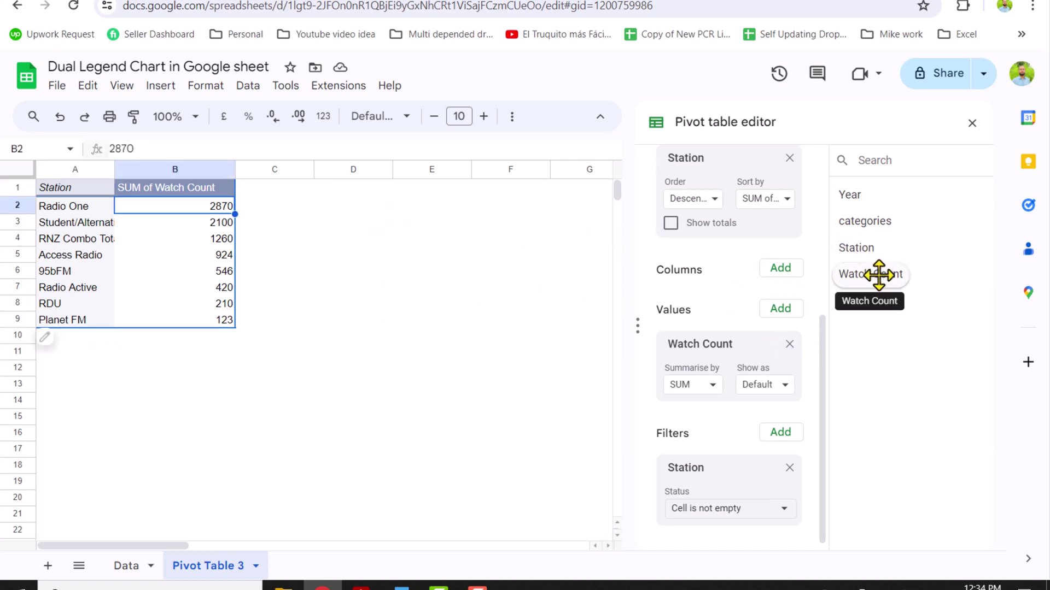
# Add a second Watch Count value shown as % of grand total, e.g. Radio One 33.95%
pyautogui.moveTo(874, 274); pyautogui.dragTo(701, 432)
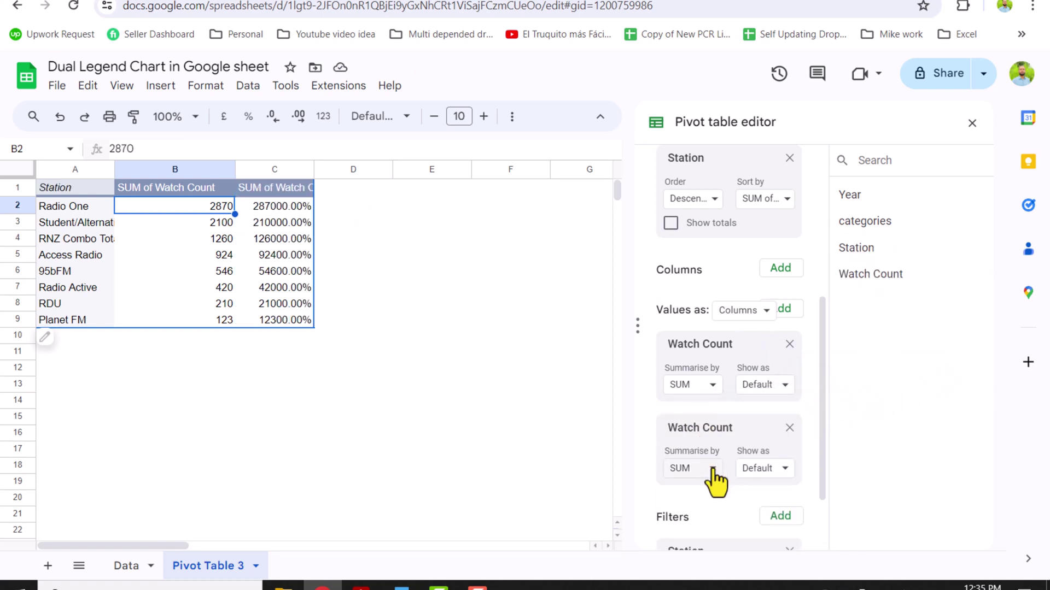
pyautogui.click(771, 474)
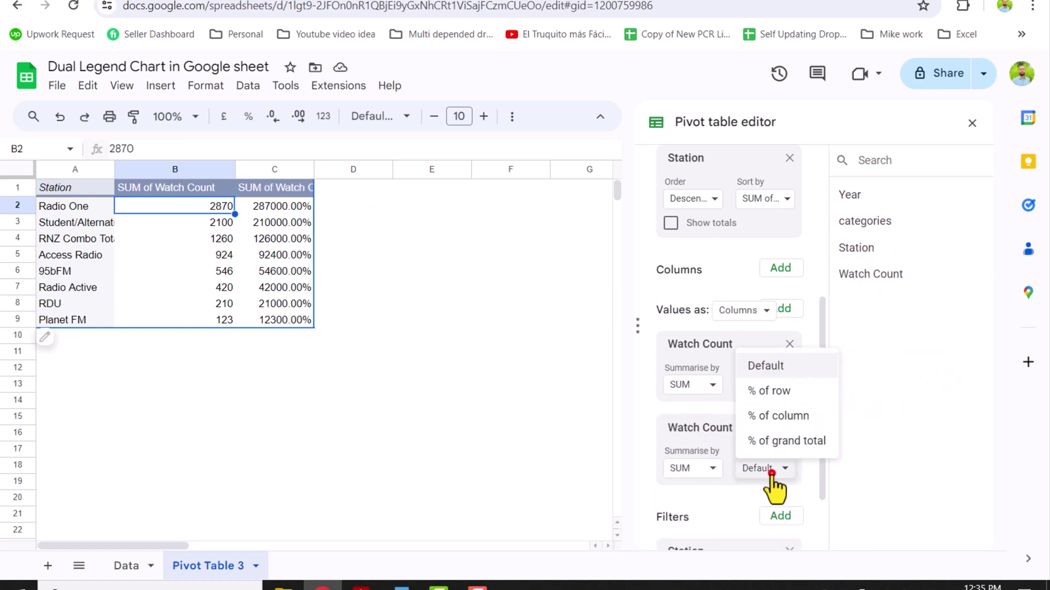
pyautogui.click(775, 444)
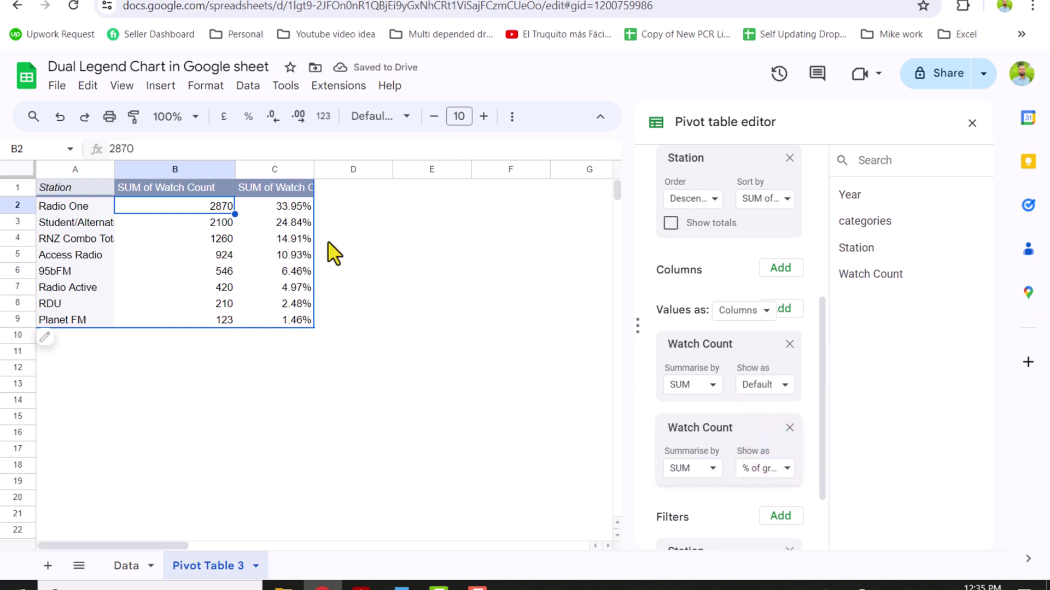
pyautogui.click(331, 203)
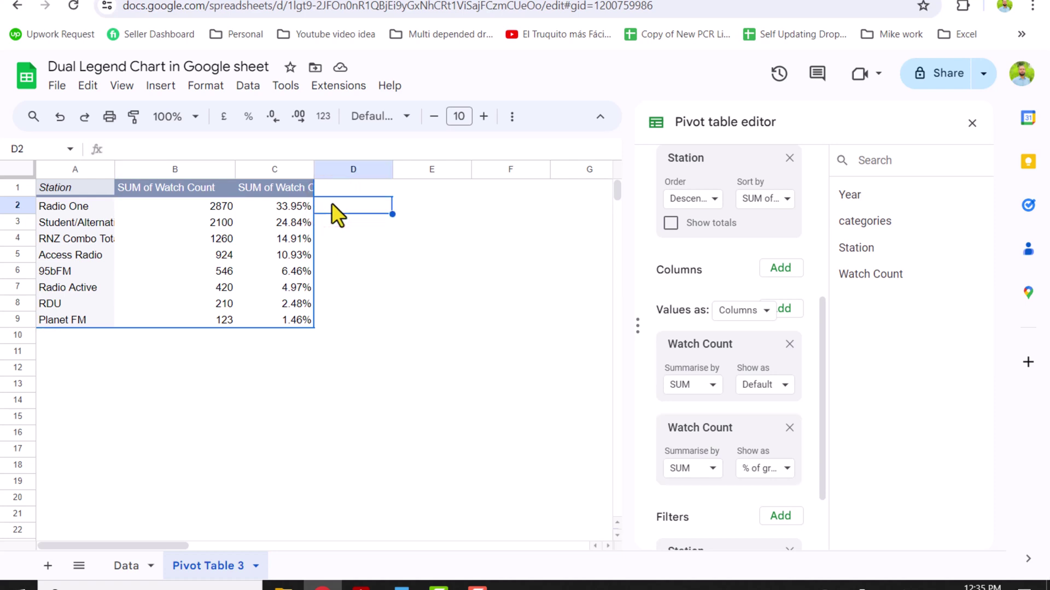
# Enter =A2&" ("&TEXT(B2,"$ 0,00")&") "&TEXT(C2,"0.00%") in D2 to build the combined label
pyautogui.write('=')
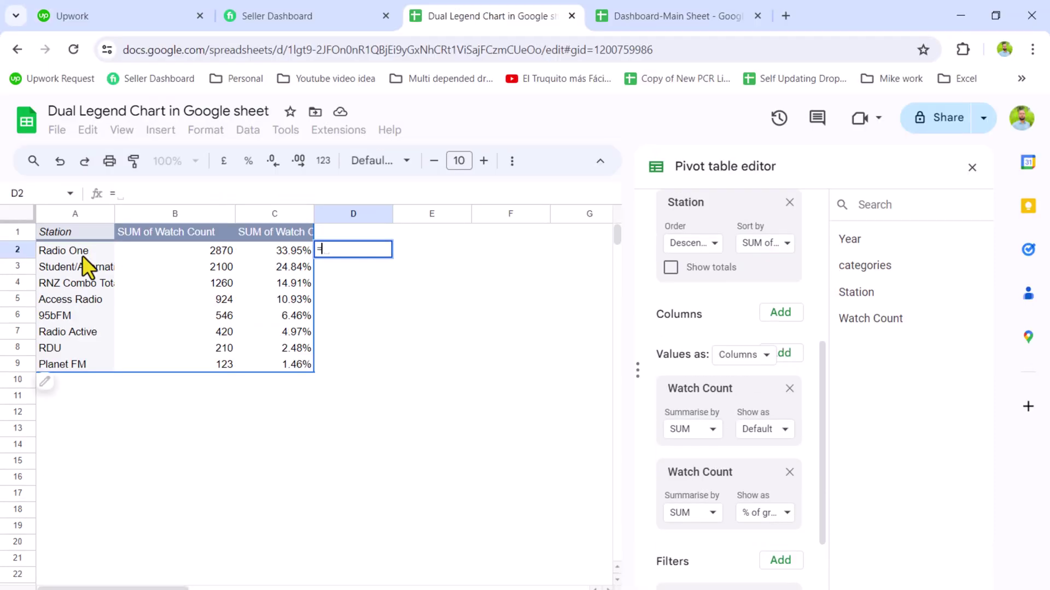
pyautogui.click(78, 253)
pyautogui.write('&')
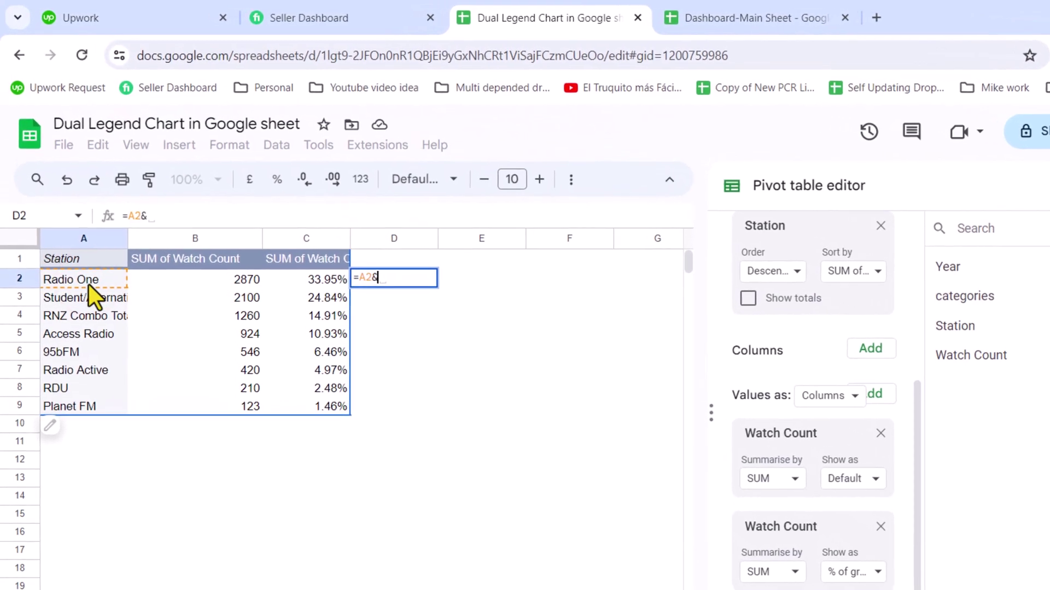
pyautogui.write('" ')
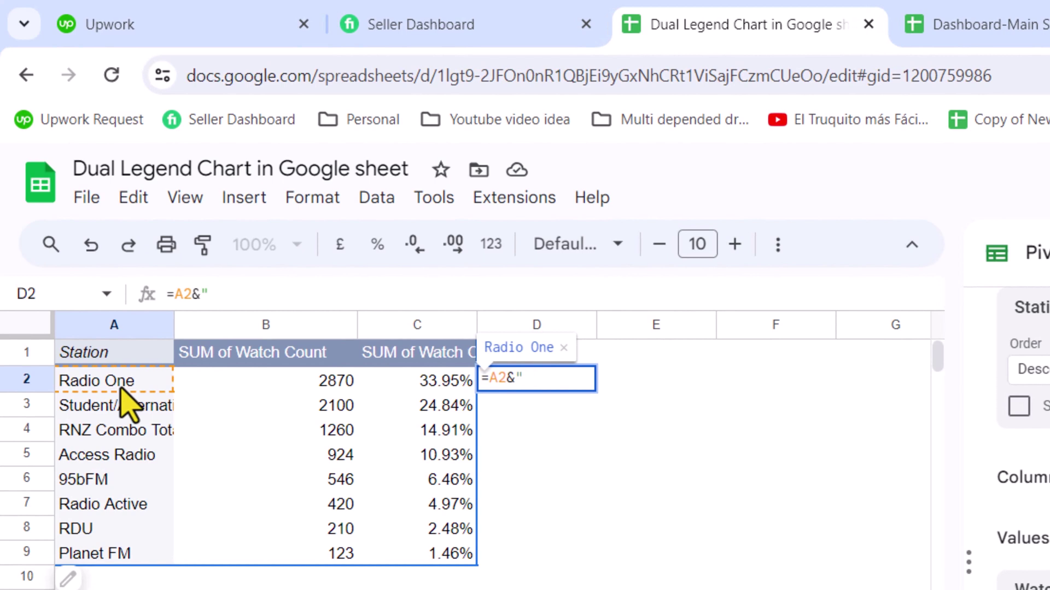
pyautogui.write('("&')
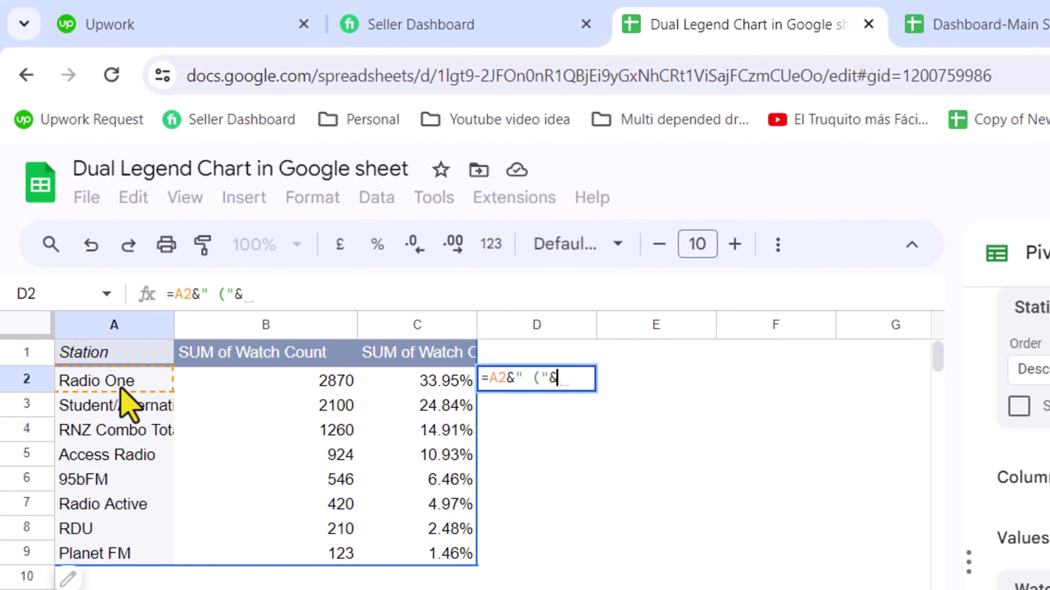
pyautogui.click(271, 400)
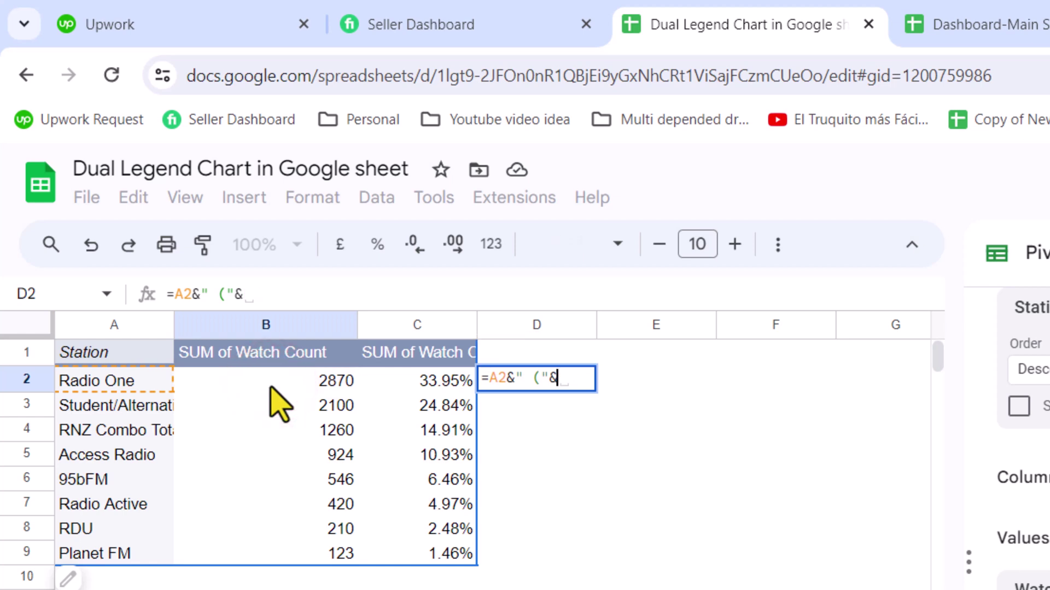
pyautogui.write('text')
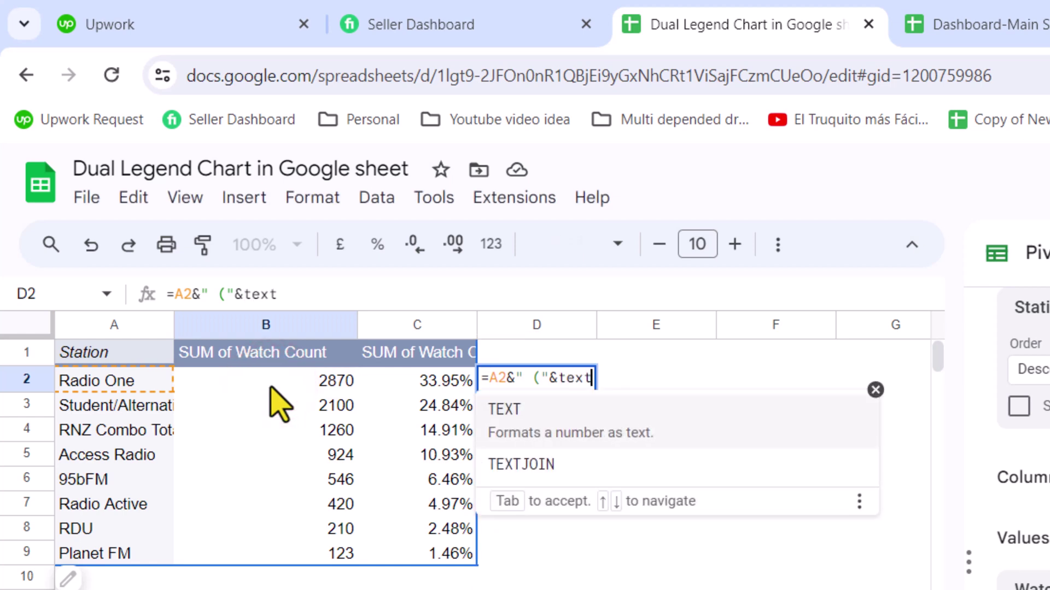
pyautogui.write('(')
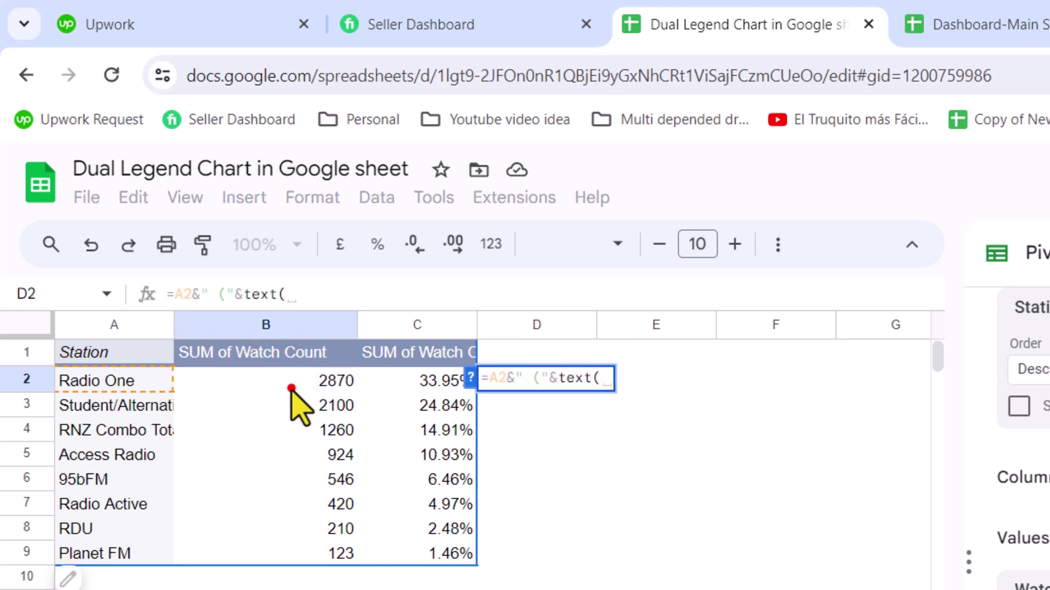
pyautogui.click(290, 386)
pyautogui.write(',')
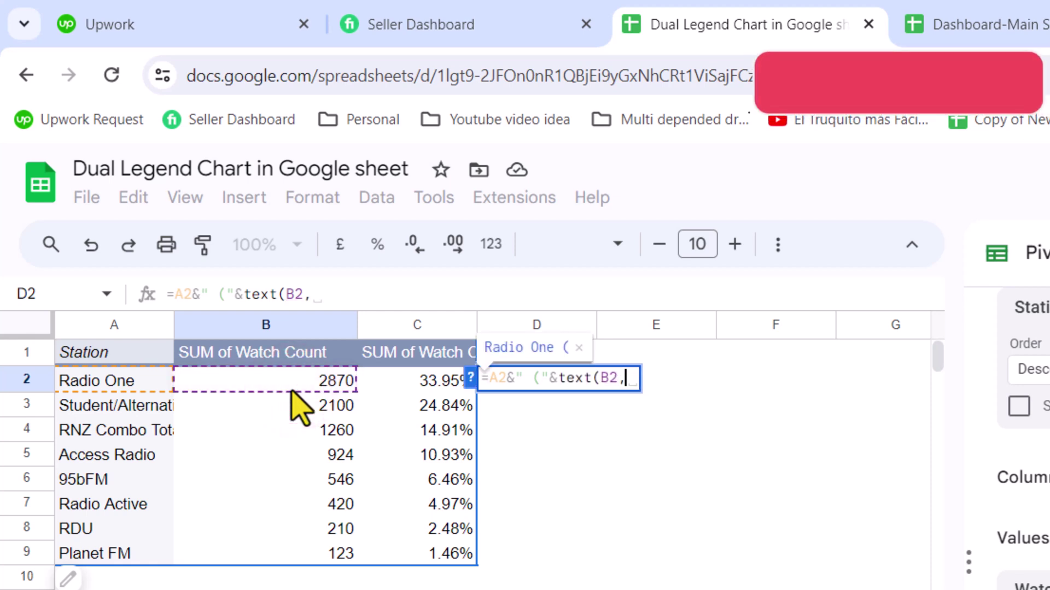
pyautogui.press('BackSpace')
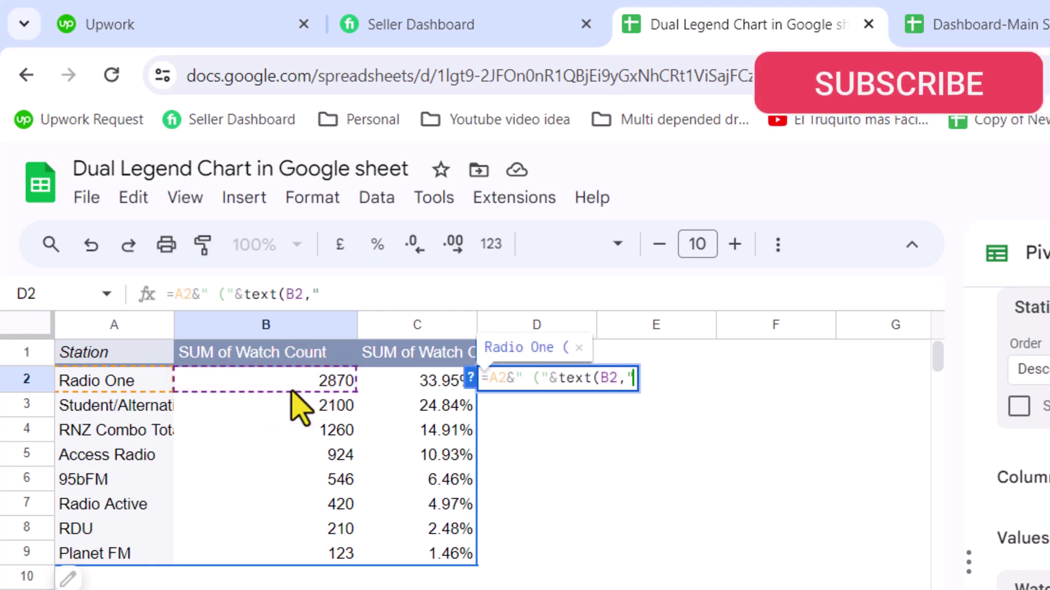
pyautogui.write('"$')
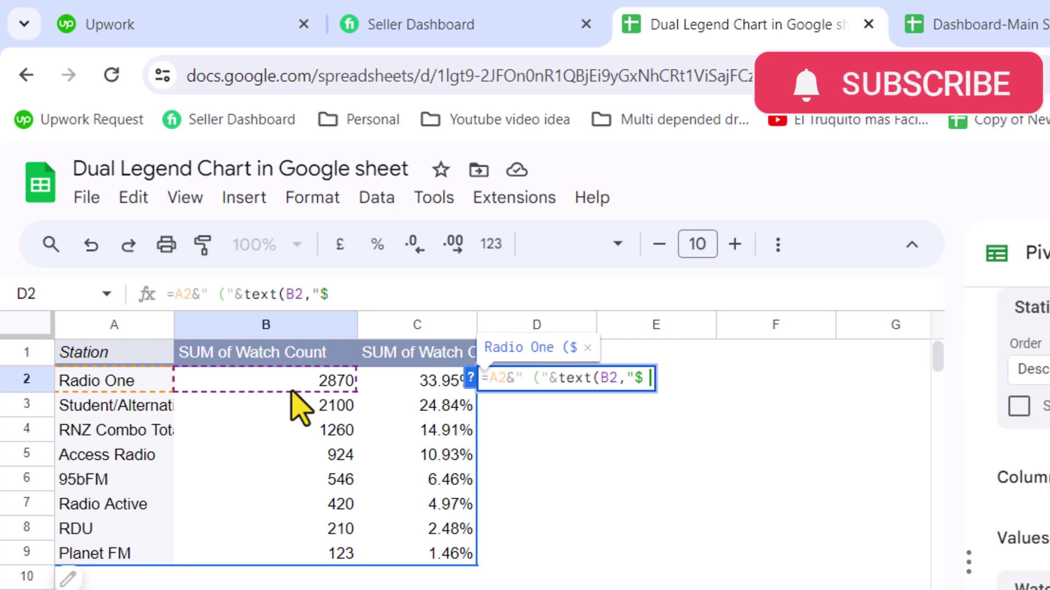
pyautogui.write(' 0,00')
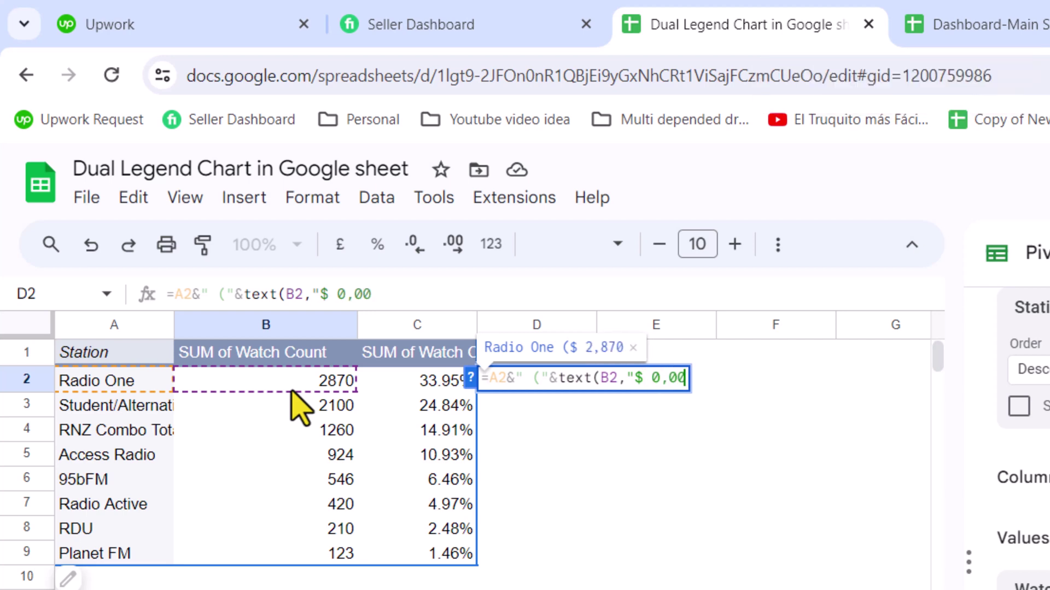
pyautogui.write('")')
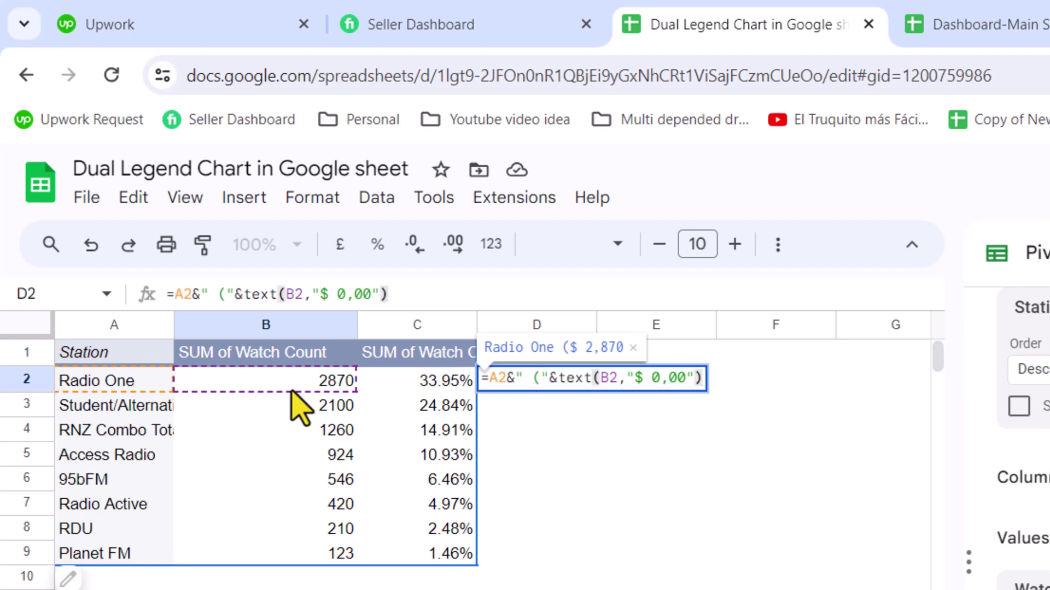
pyautogui.write('&')
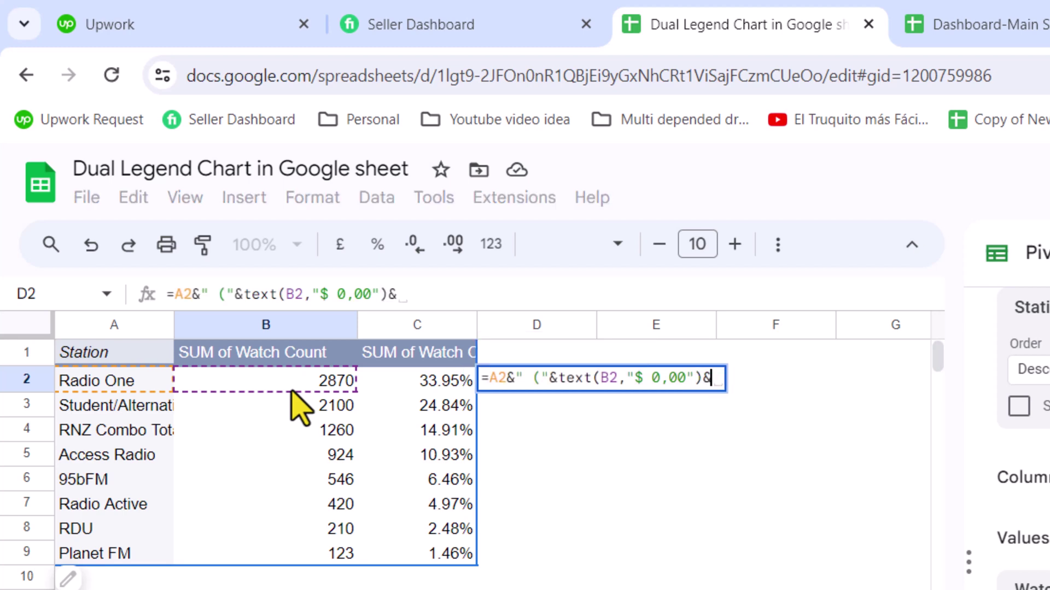
pyautogui.write('"')
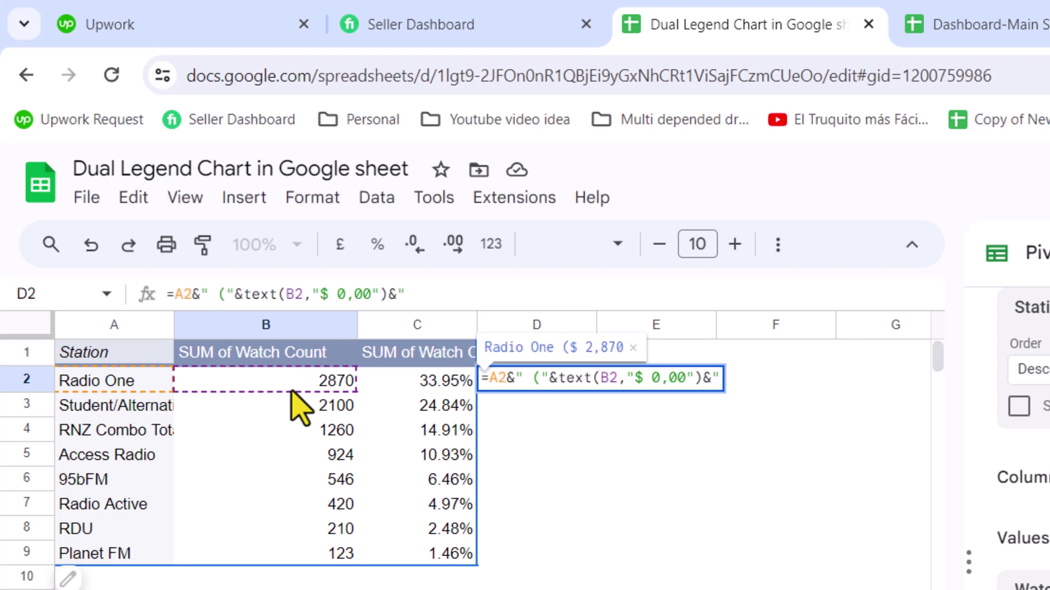
pyautogui.write(')')
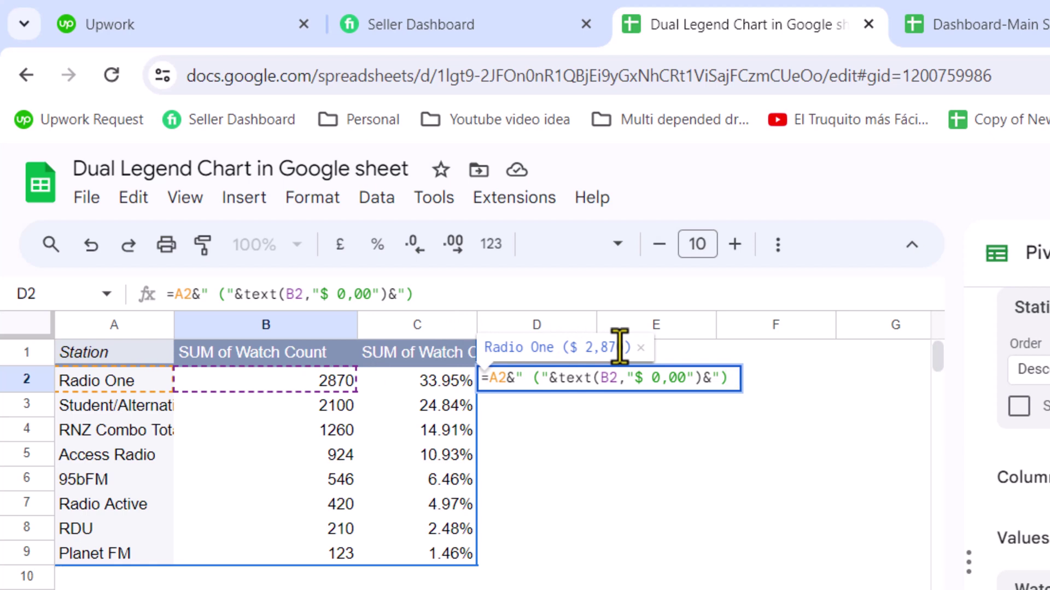
pyautogui.write('"&')
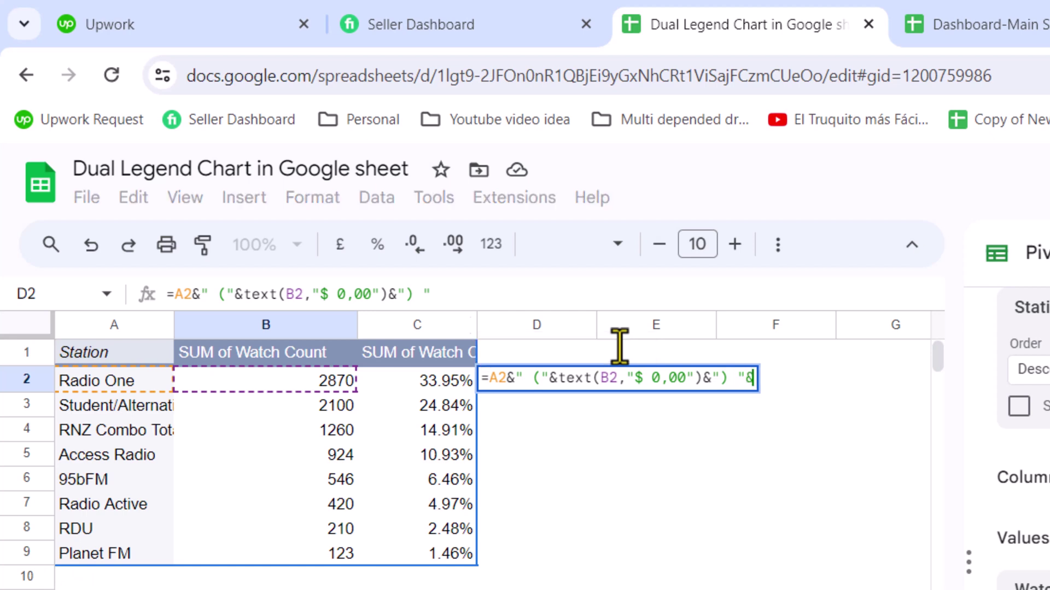
pyautogui.write('Text(')
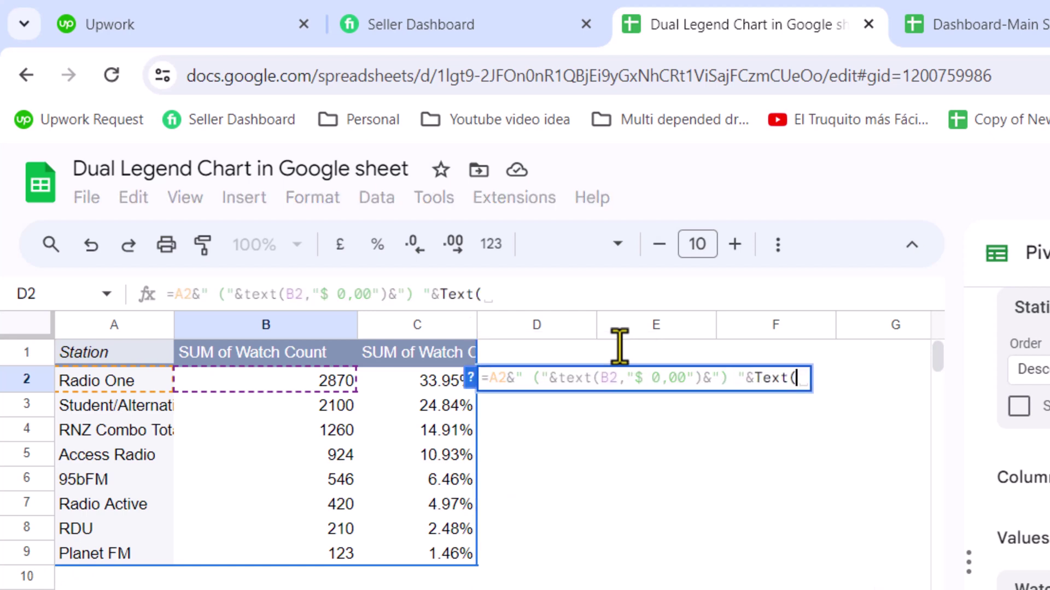
pyautogui.click(424, 381)
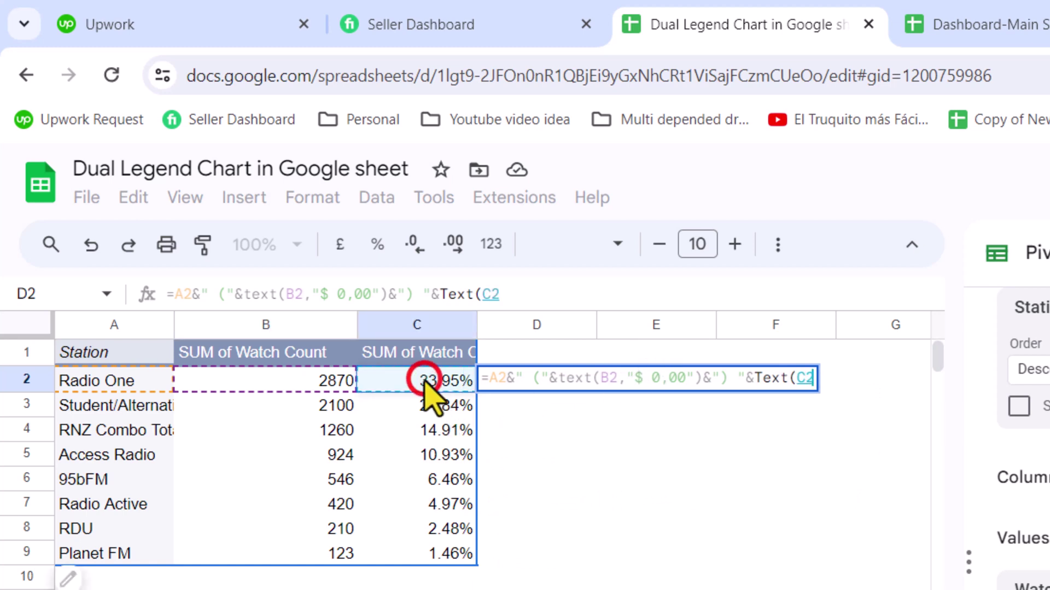
pyautogui.write(',')
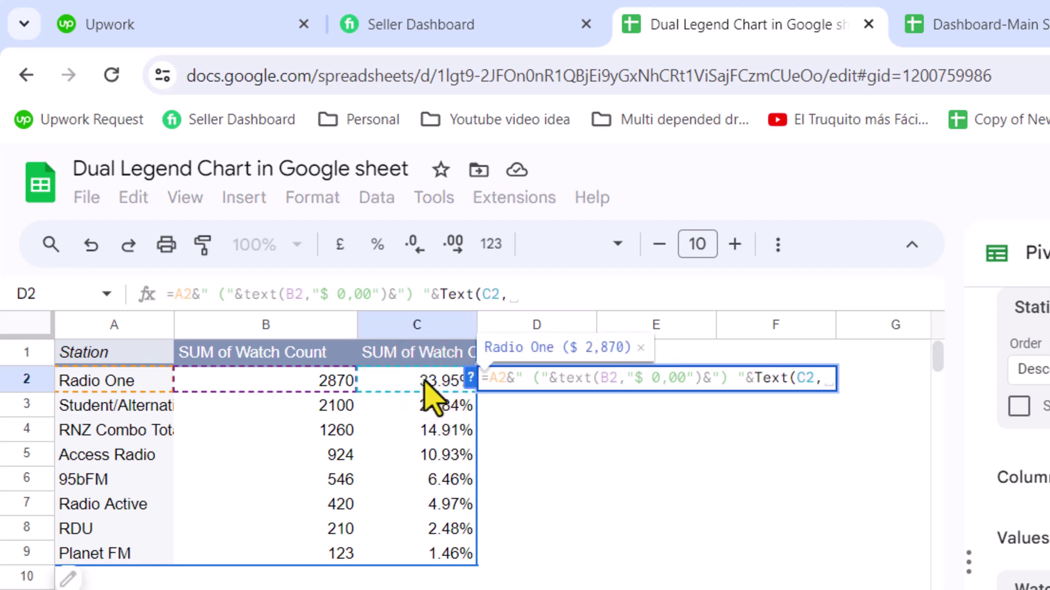
pyautogui.write('"')
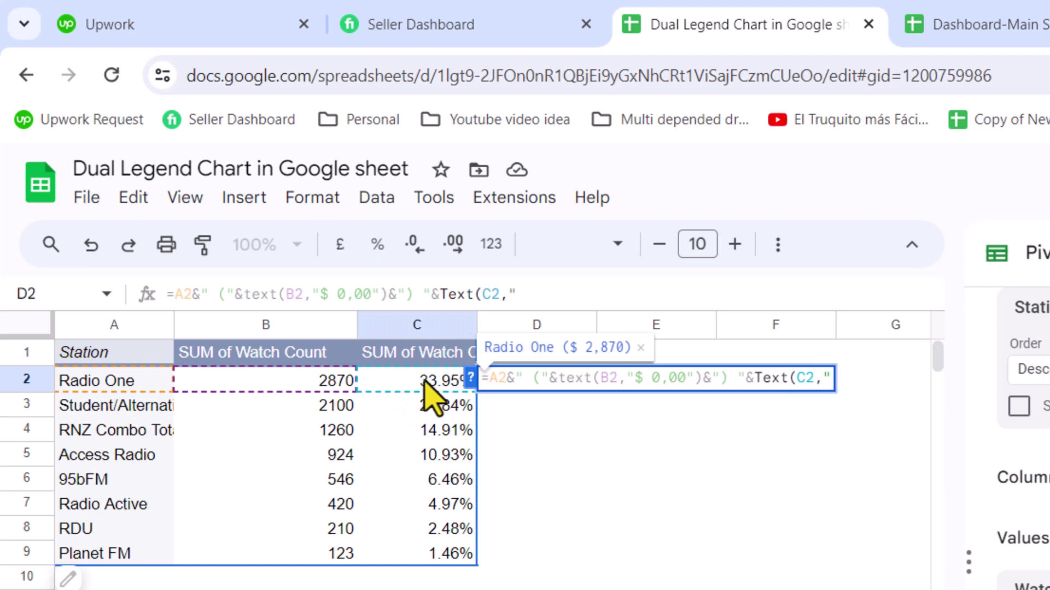
pyautogui.write('0.00')
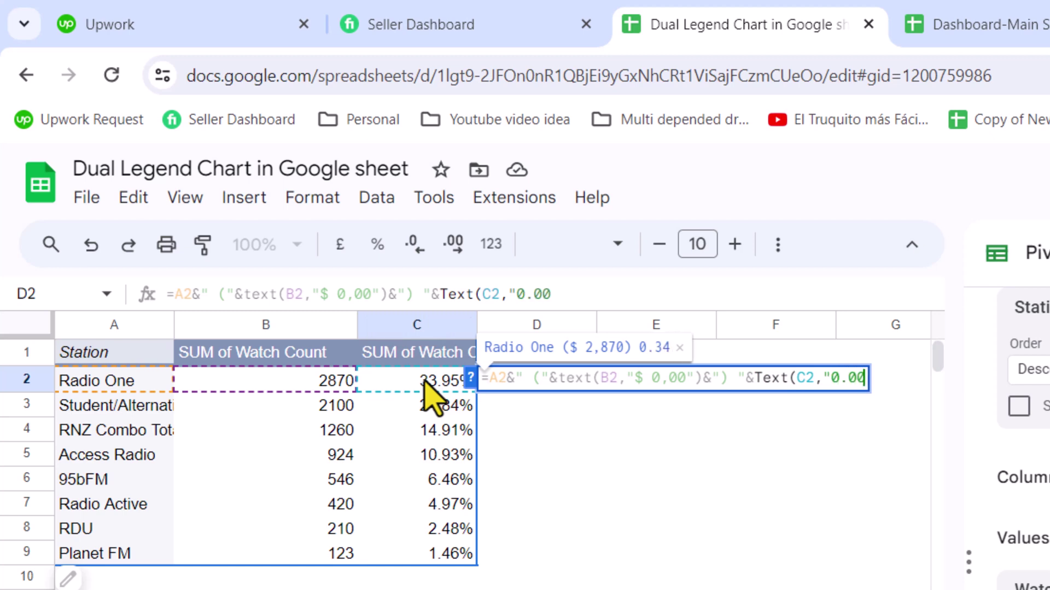
pyautogui.write('%"')
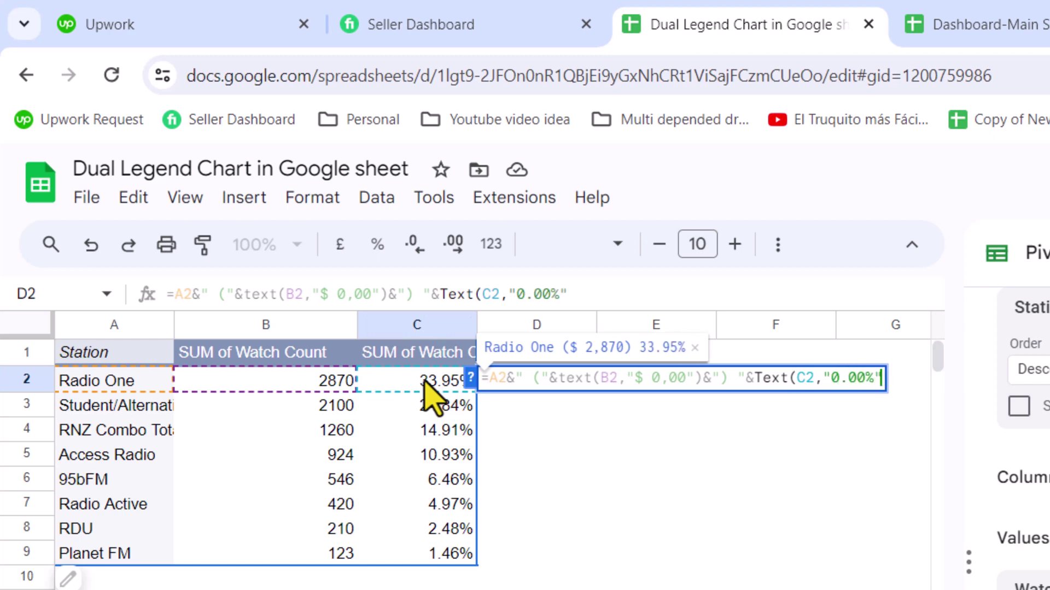
pyautogui.write(')')
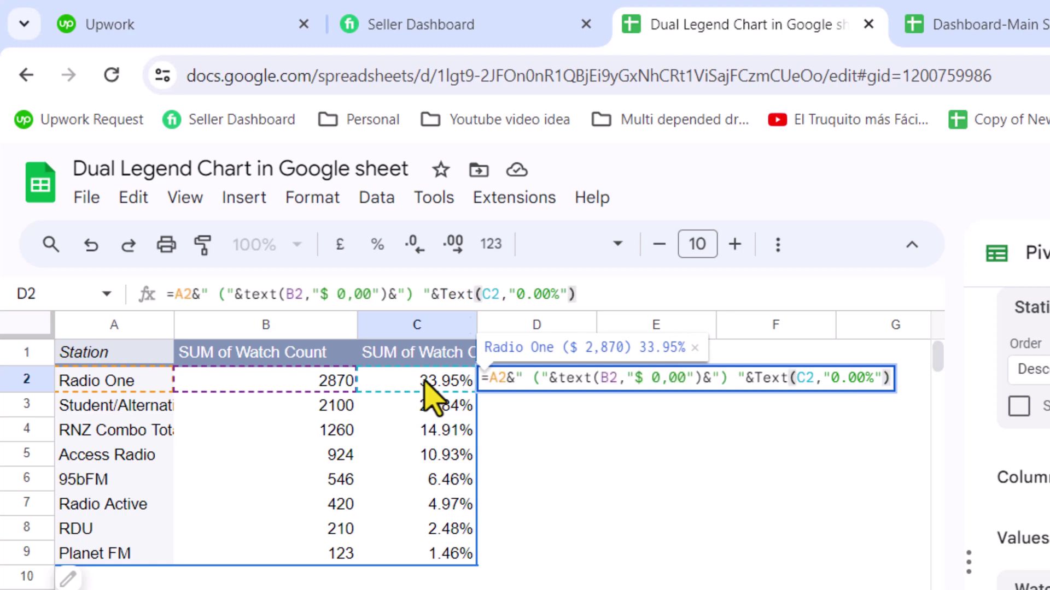
pyautogui.press('Return')
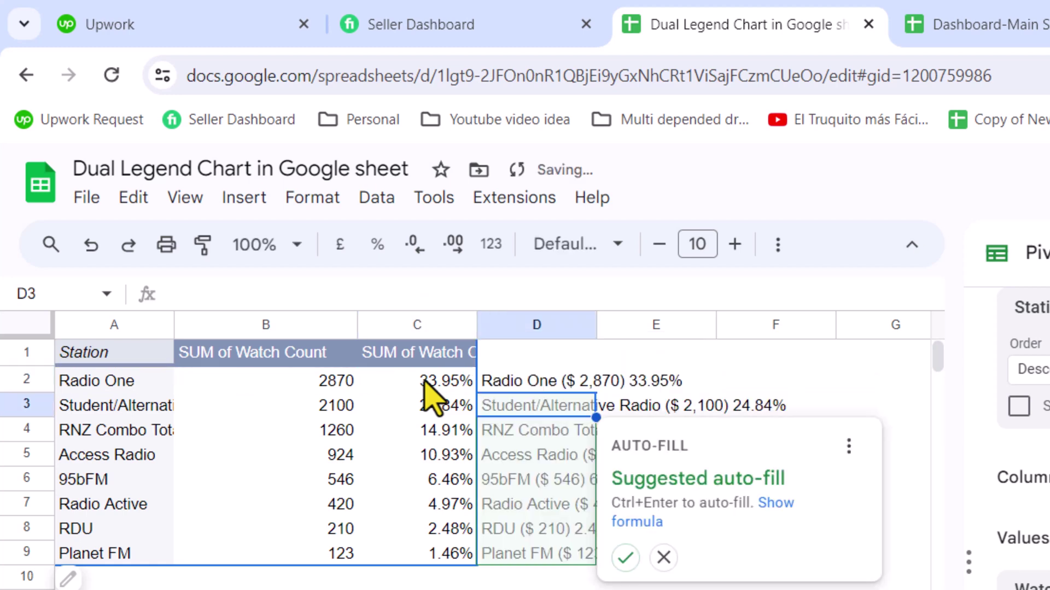
# Copy the D2 label formula down to D9, widen column D, and close the pivot editor
pyautogui.click(625, 558)
pyautogui.moveTo(574, 404); pyautogui.dragTo(569, 563)
pyautogui.press('Delete')
pyautogui.click(546, 383)
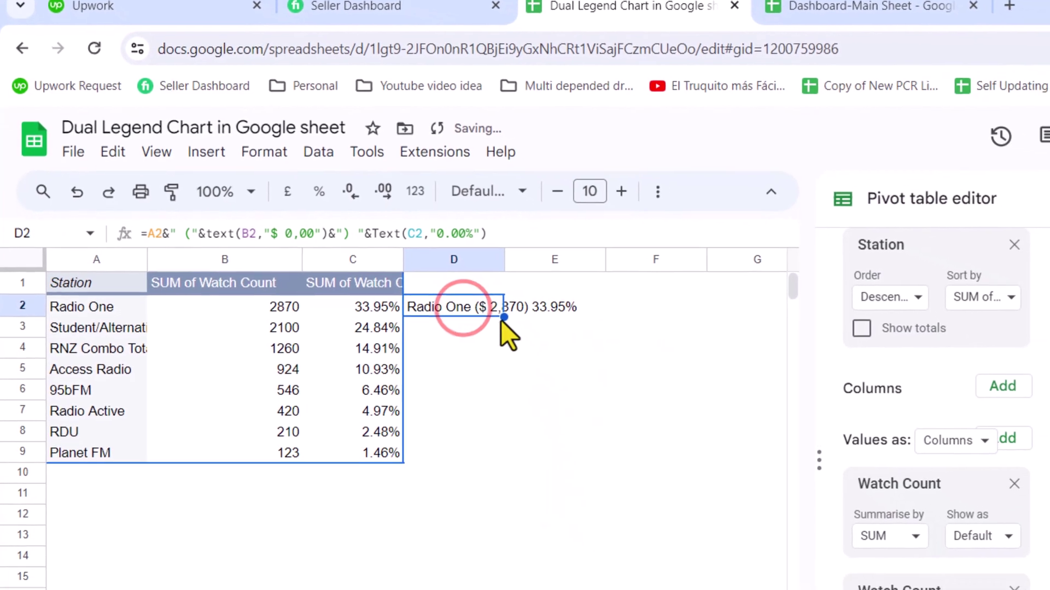
pyautogui.moveTo(501, 320); pyautogui.dragTo(503, 453)
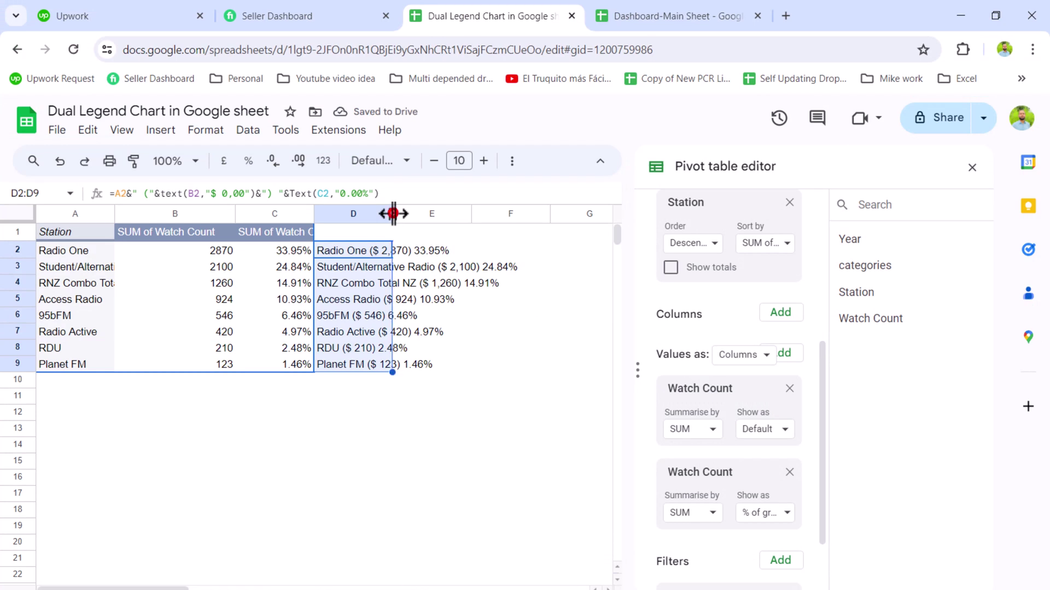
pyautogui.doubleClick(393, 213)
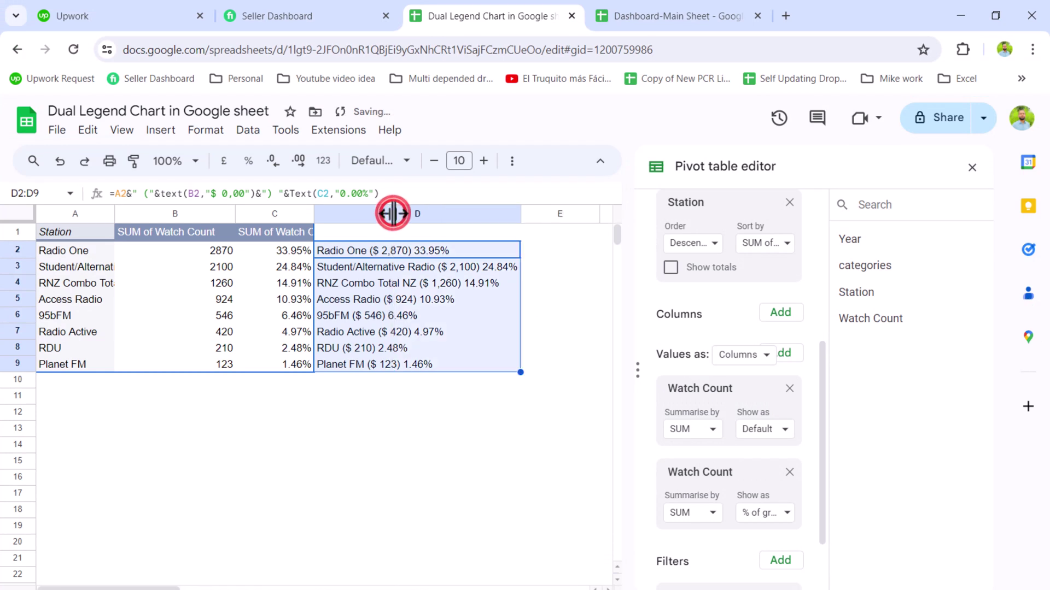
pyautogui.click(972, 168)
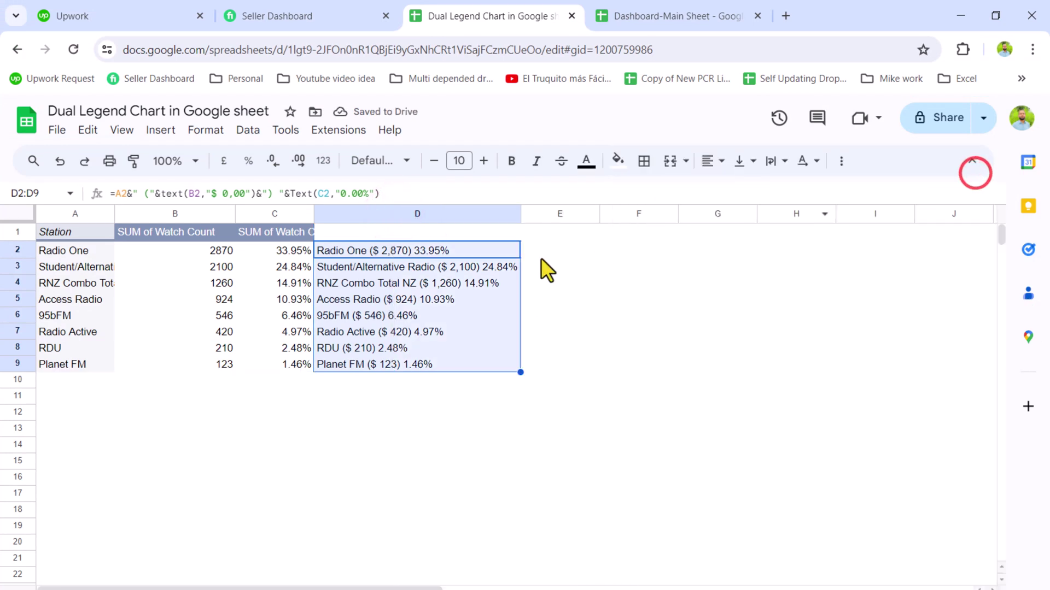
# Enter =B2 in E2, fill it down to E9, and select D2:E17 as the chart range
pyautogui.click(530, 248)
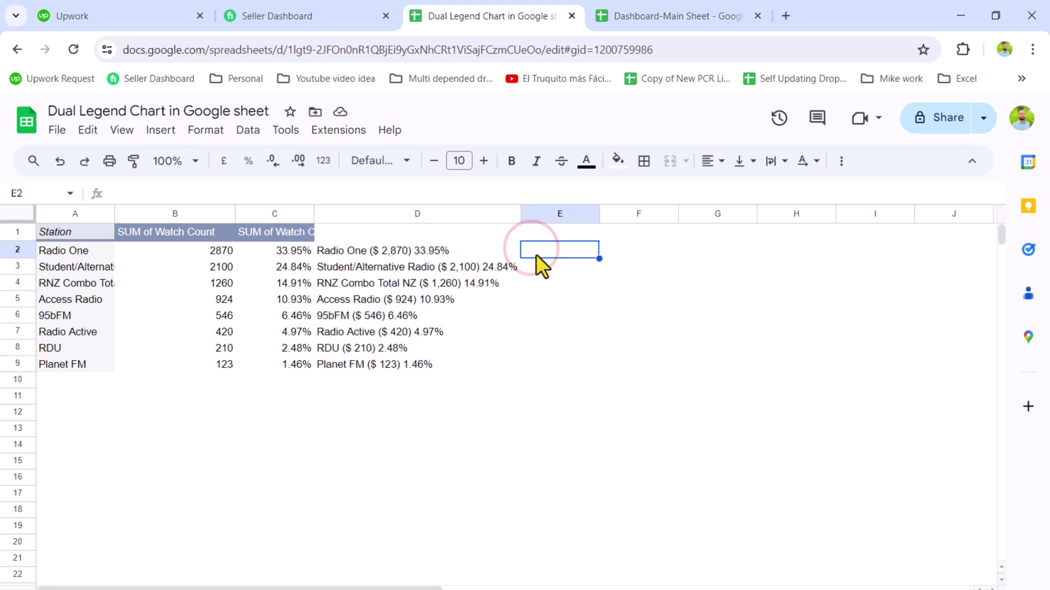
pyautogui.write('=')
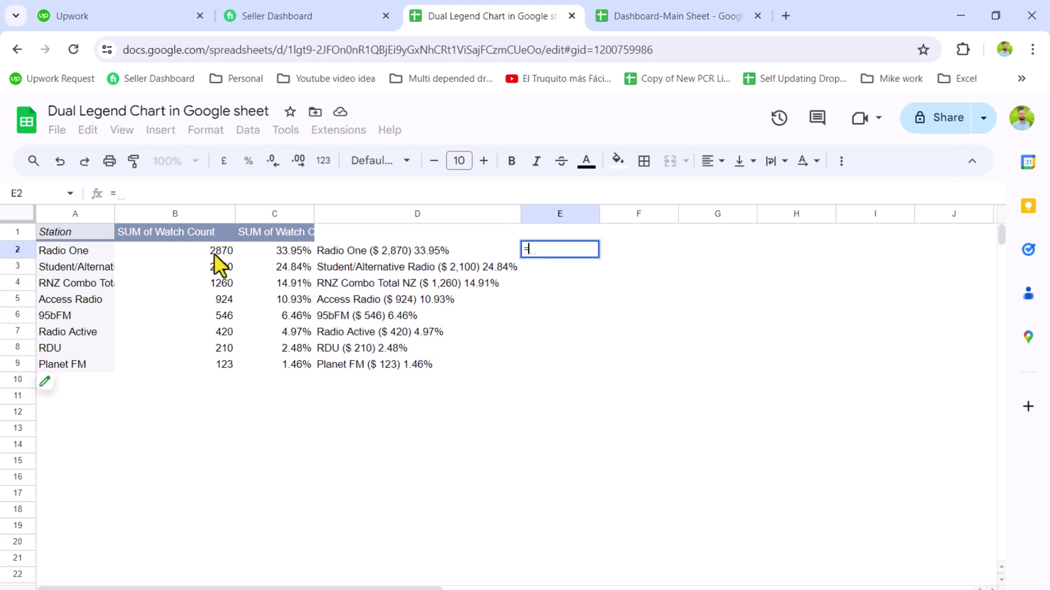
pyautogui.click(214, 253)
pyautogui.press('Return')
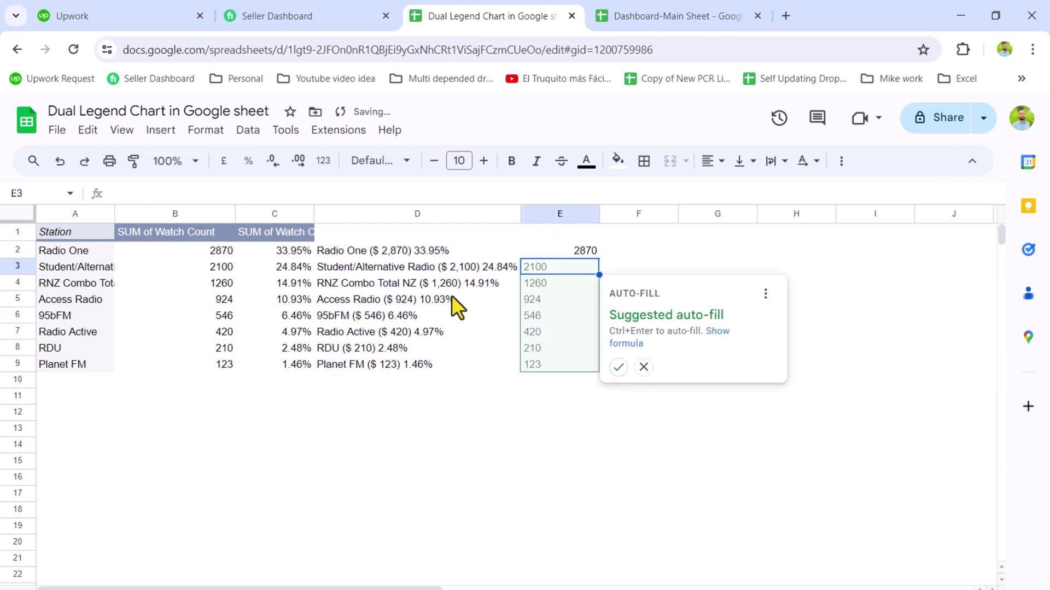
pyautogui.click(618, 366)
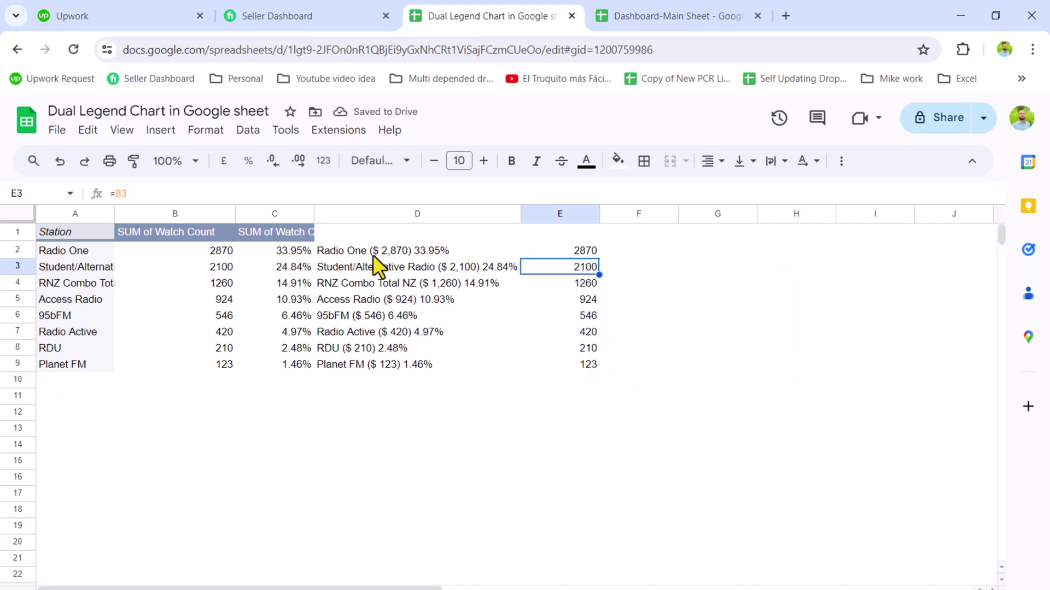
pyautogui.moveTo(371, 254); pyautogui.dragTo(547, 368)
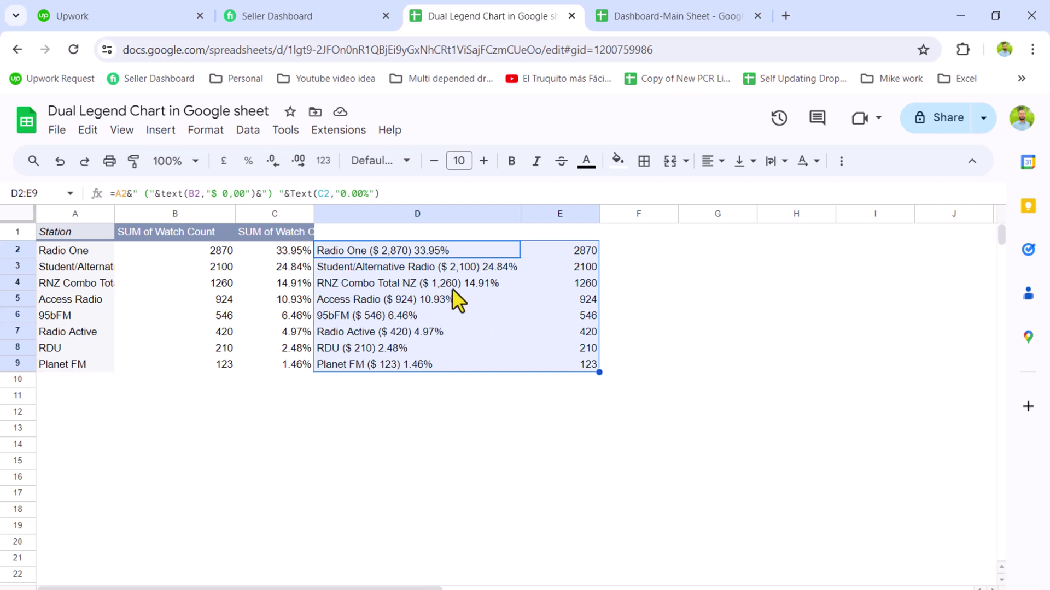
pyautogui.moveTo(406, 255); pyautogui.dragTo(520, 495)
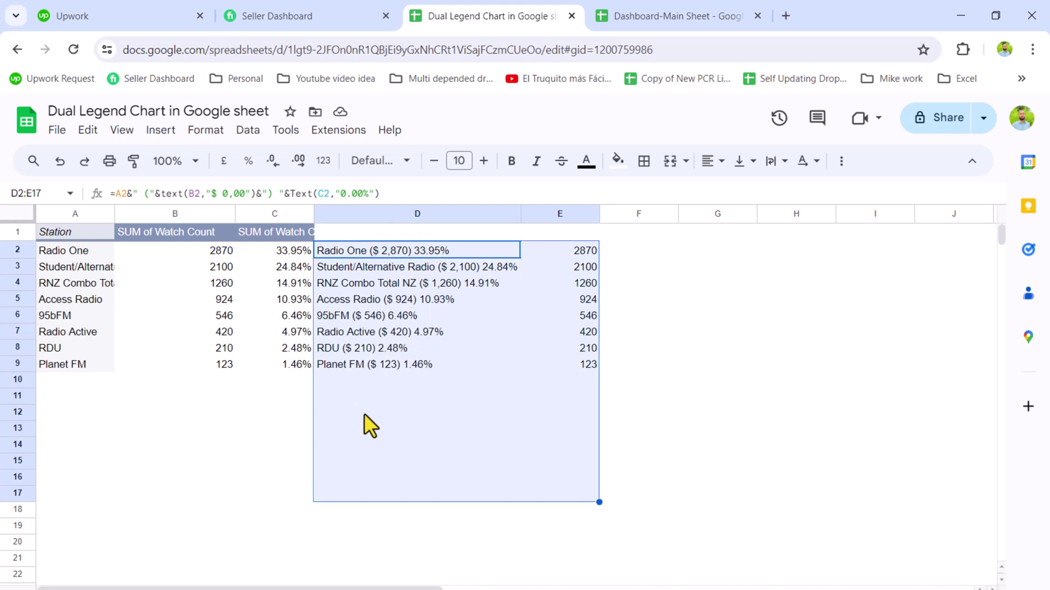
# Insert a chart from the selected labels and counts and make it a doughnut chart
pyautogui.click(161, 130)
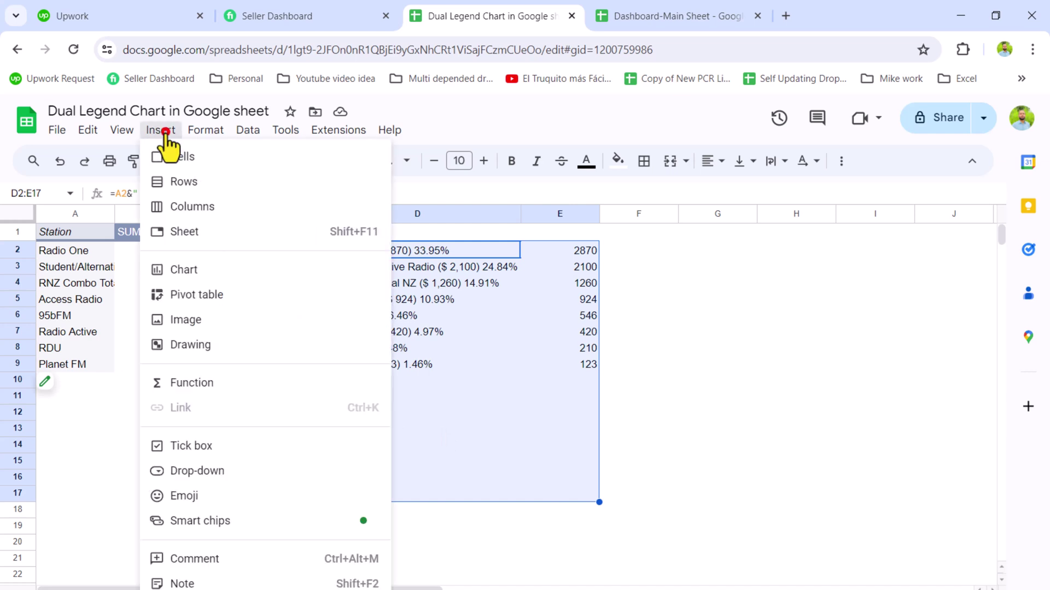
pyautogui.click(183, 270)
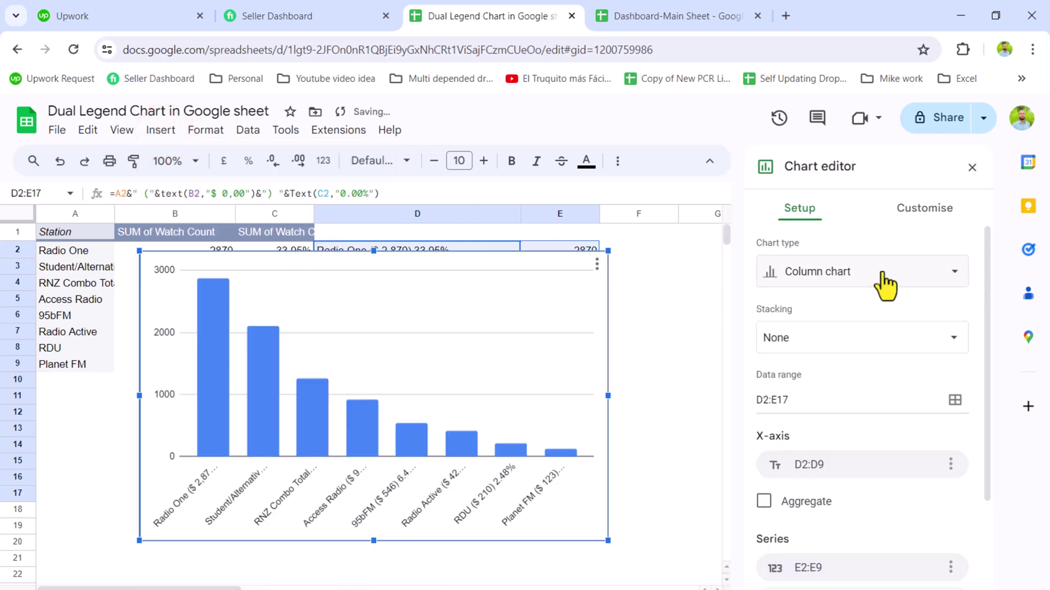
pyautogui.click(868, 268)
pyautogui.scroll(-5, 871, 393)
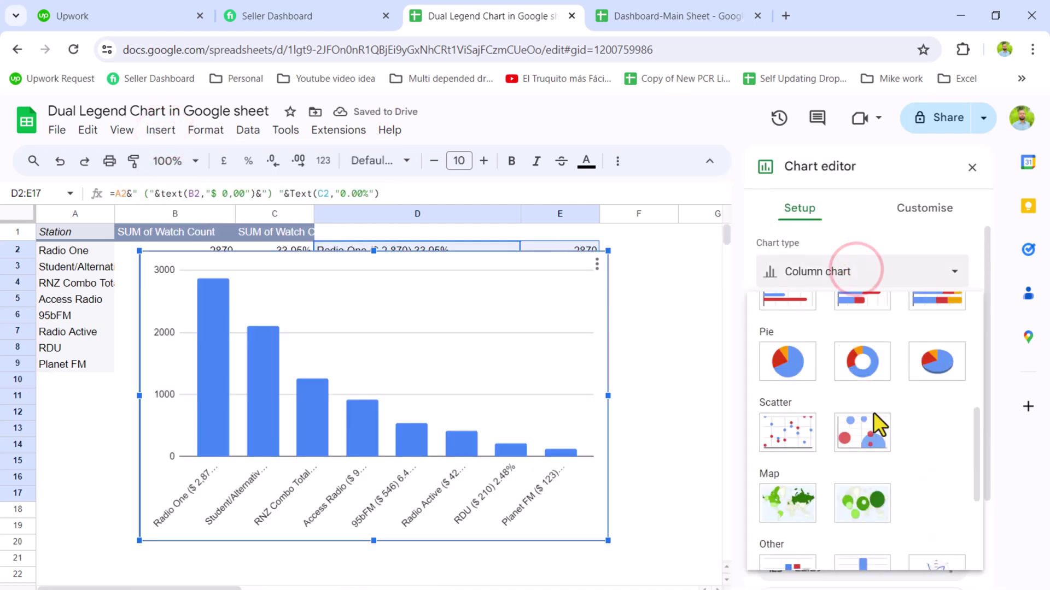
pyautogui.click(874, 371)
# Set the doughnut hole to 35%, slice labels to None, and the legend position to Right
pyautogui.click(927, 211)
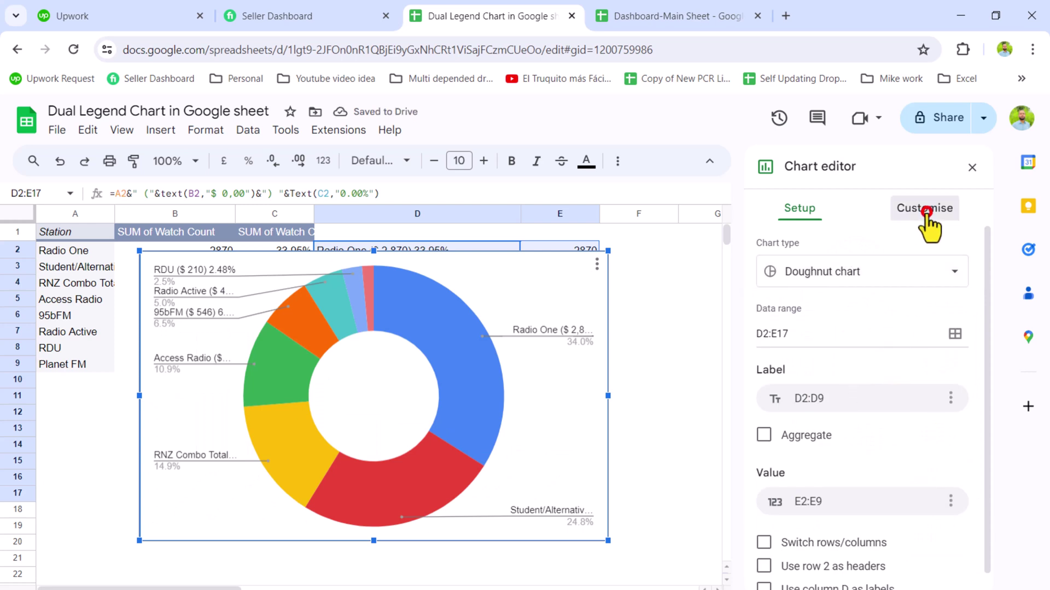
pyautogui.click(831, 293)
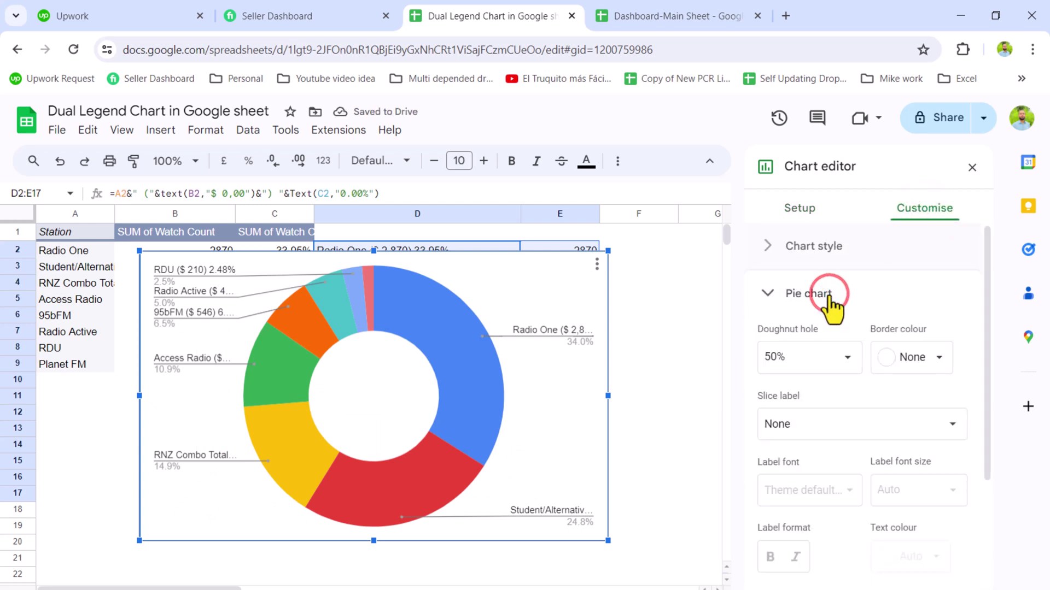
pyautogui.click(831, 355)
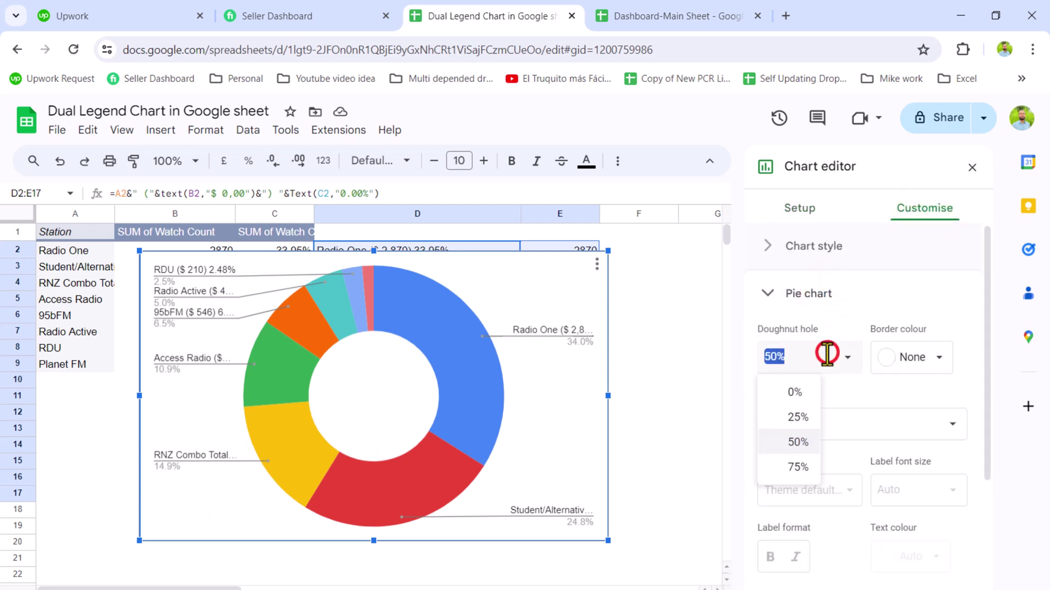
pyautogui.write('35')
pyautogui.press('Return')
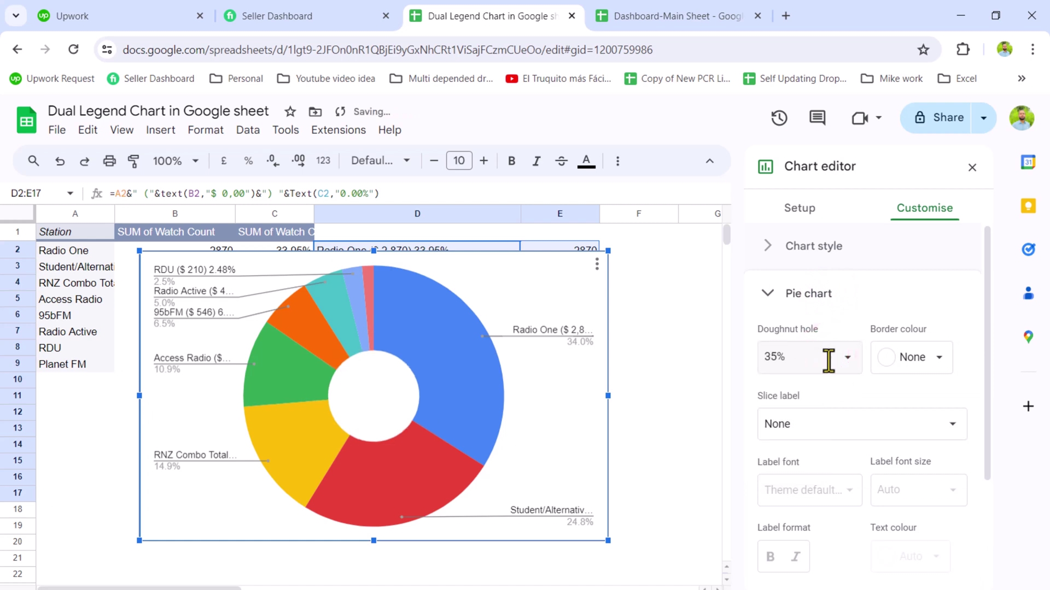
pyautogui.click(836, 424)
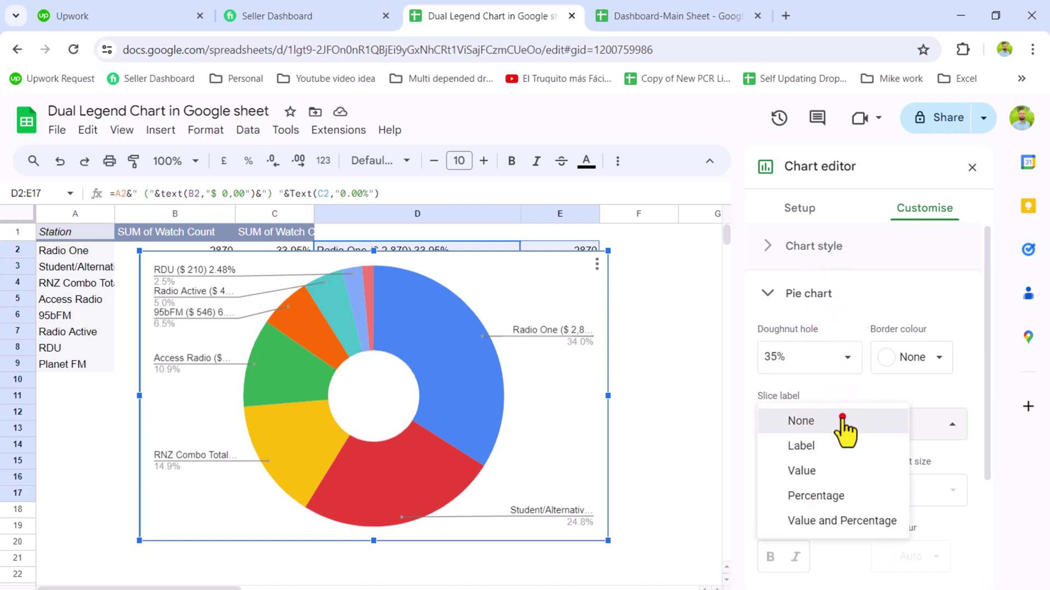
pyautogui.click(842, 421)
pyautogui.scroll(-3, 844, 361)
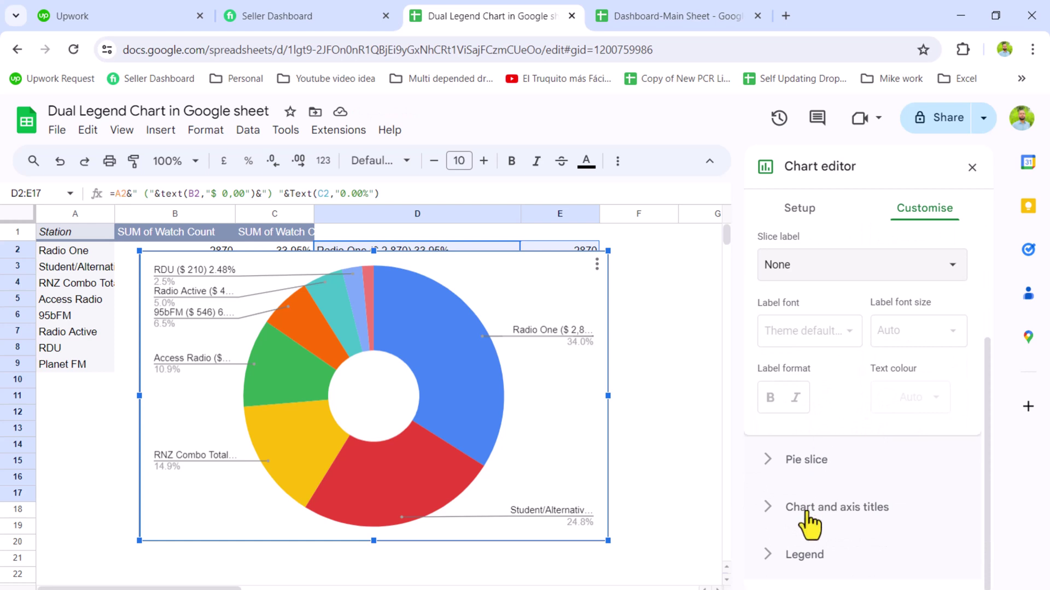
pyautogui.click(807, 555)
pyautogui.click(840, 435)
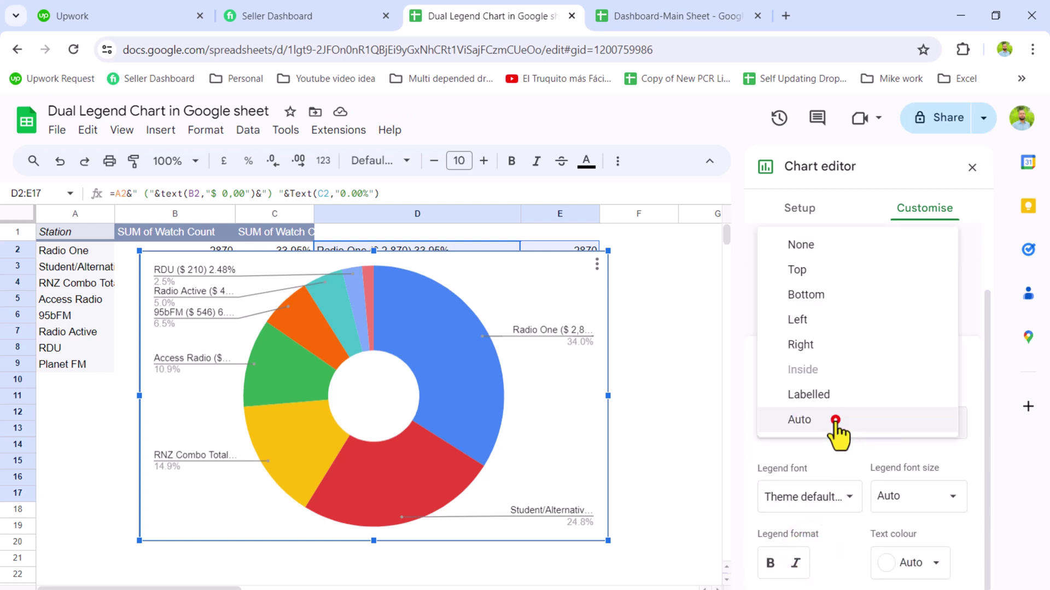
pyautogui.click(828, 349)
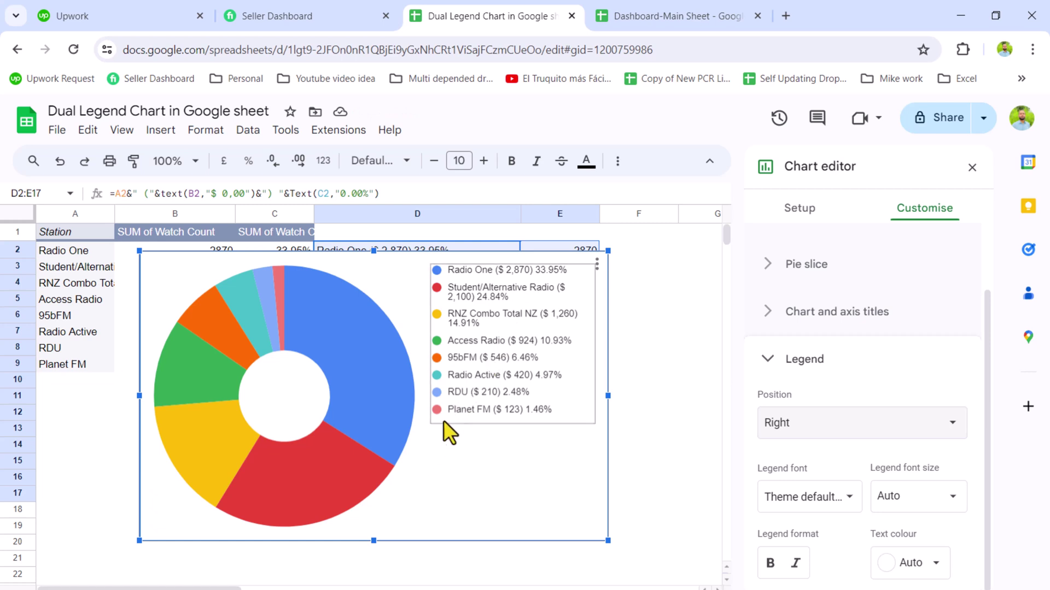
# Shrink the donut's plot area so each legend entry fits on one line, then select the legend
pyautogui.click(412, 460)
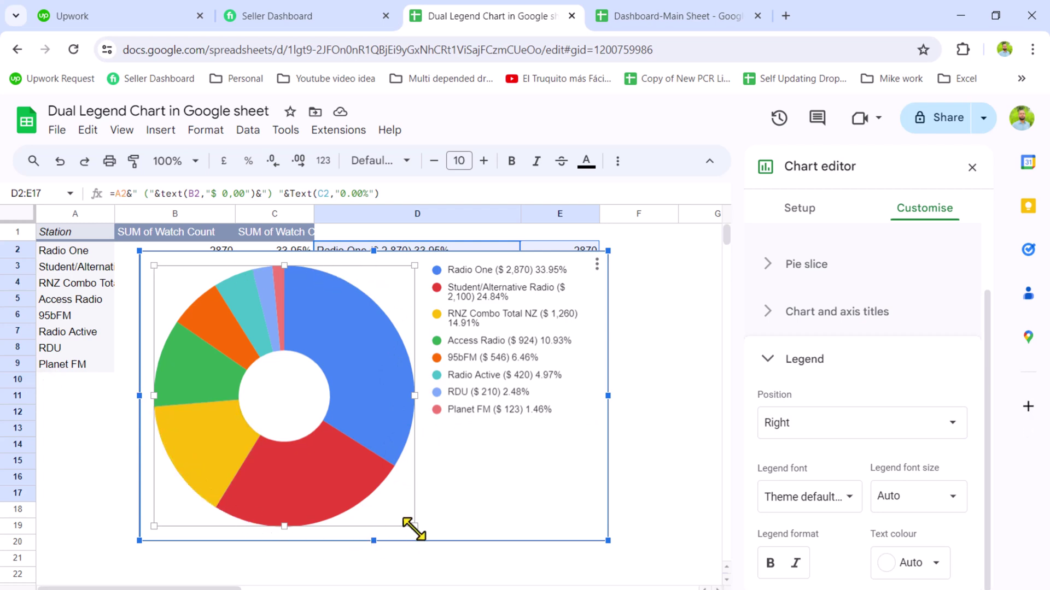
pyautogui.moveTo(414, 526); pyautogui.dragTo(365, 478)
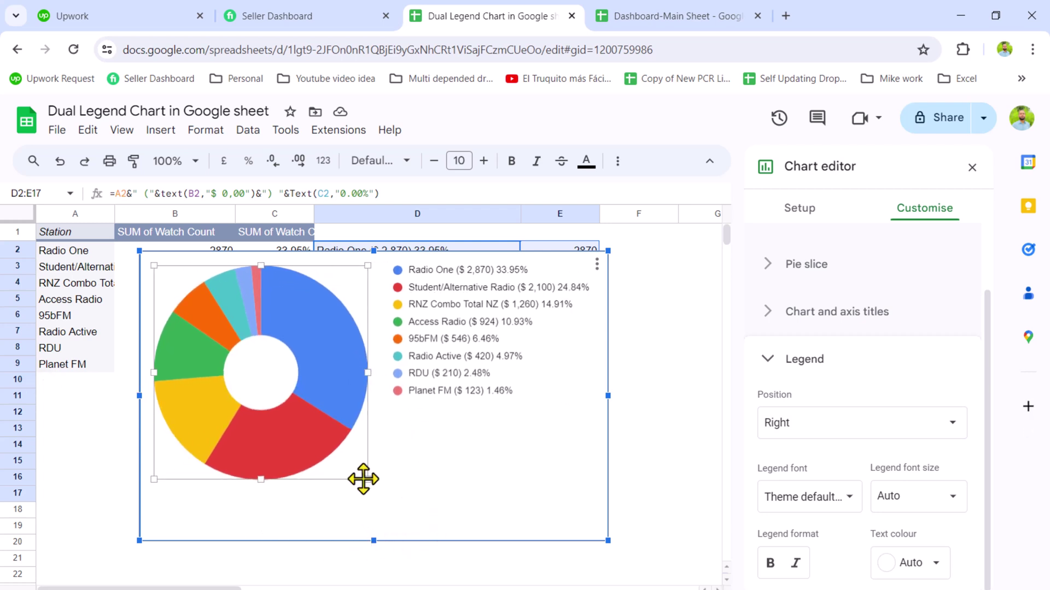
pyautogui.click(404, 266)
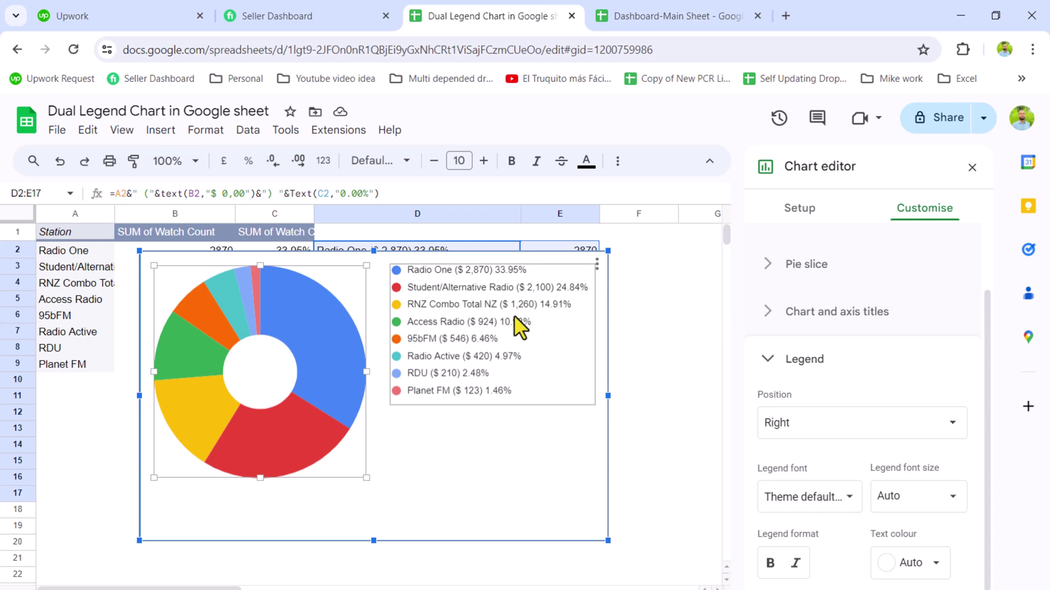
pyautogui.click(480, 273)
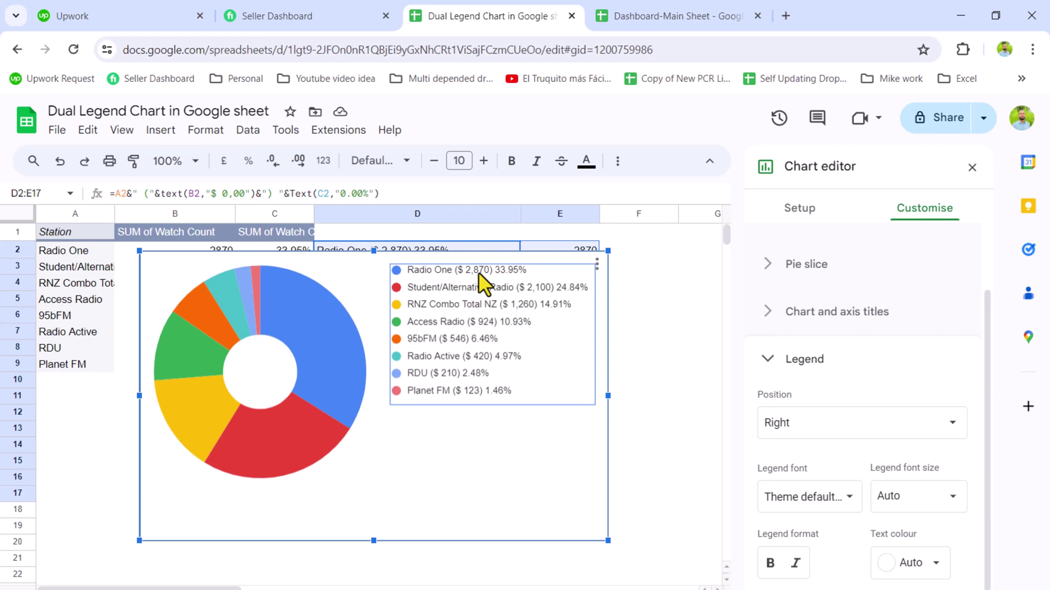
# Colour legend text for Radio One blue, Student/Alternative red, RNZ Combo yellow, Access Radio green
pyautogui.click(478, 272)
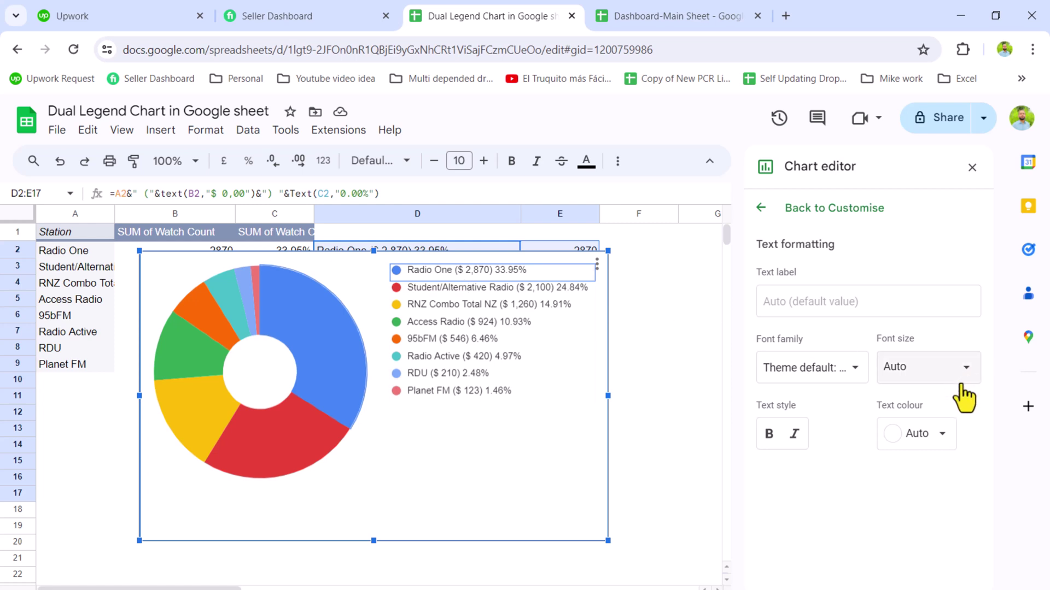
pyautogui.click(943, 429)
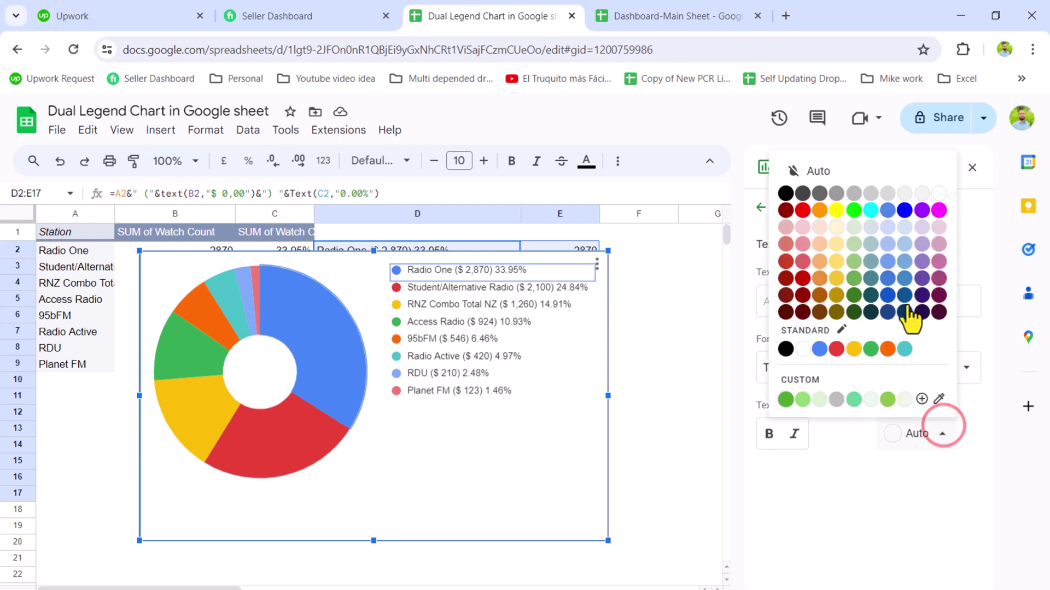
pyautogui.click(818, 349)
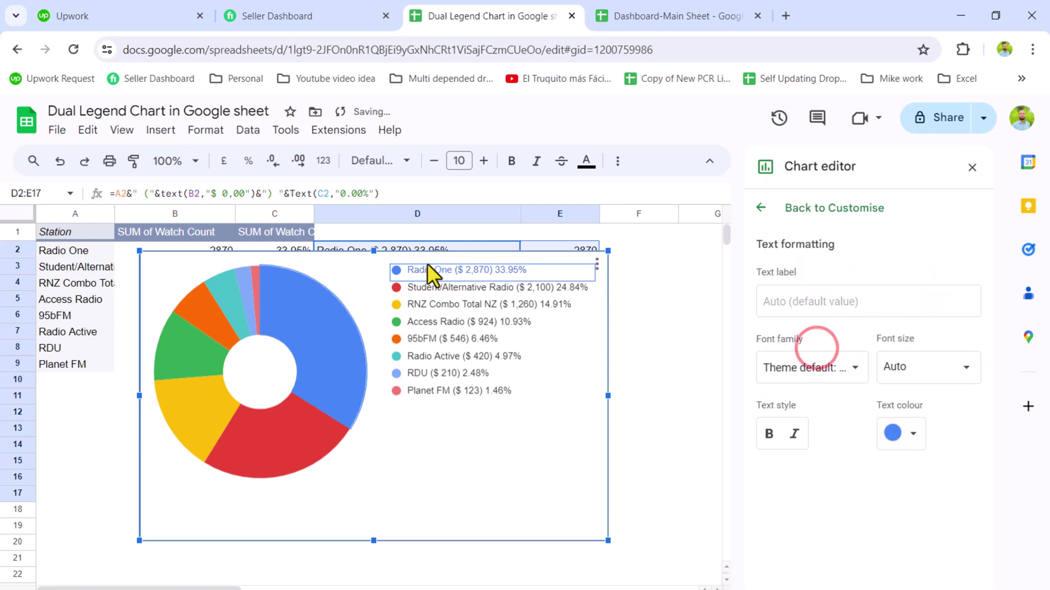
pyautogui.click(429, 287)
pyautogui.click(932, 433)
pyautogui.click(837, 349)
pyautogui.click(511, 305)
pyautogui.click(932, 434)
pyautogui.click(853, 349)
pyautogui.click(511, 321)
pyautogui.click(932, 434)
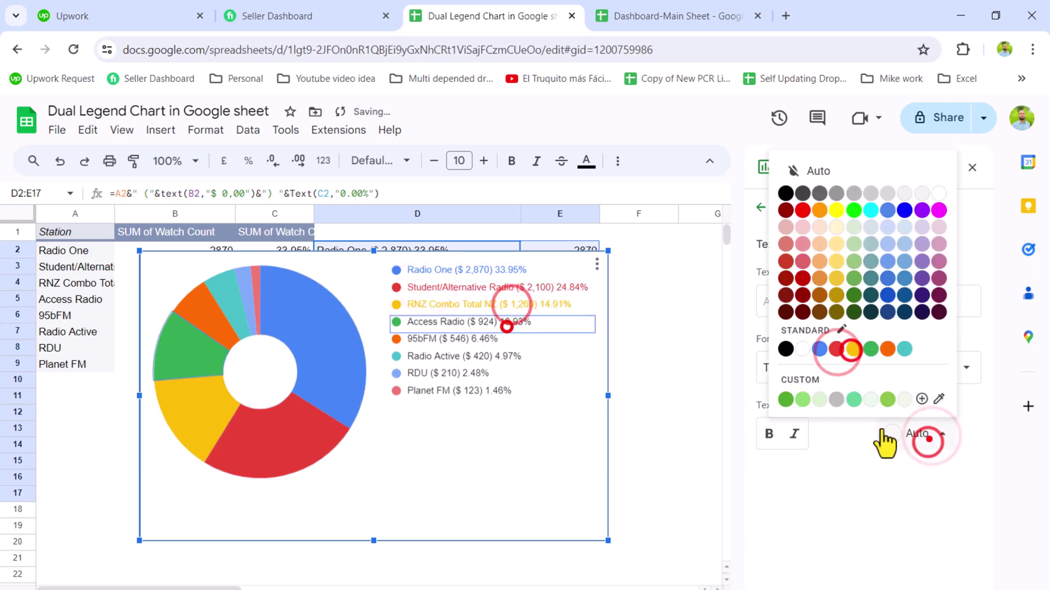
pyautogui.click(870, 349)
# Colour legend text for 95bFM orange, Radio Active teal, RDU light blue, Planet FM light red
pyautogui.click(511, 339)
pyautogui.click(887, 349)
pyautogui.click(528, 356)
pyautogui.click(932, 434)
pyautogui.click(904, 349)
pyautogui.click(462, 373)
pyautogui.click(939, 433)
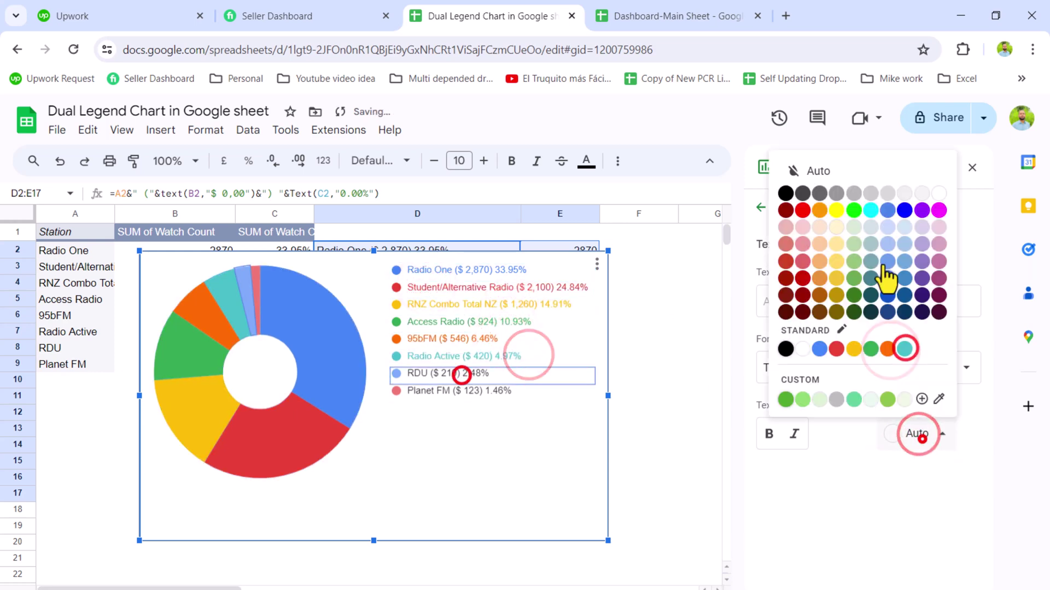
pyautogui.click(888, 210)
pyautogui.click(447, 390)
pyautogui.click(938, 433)
pyautogui.click(887, 349)
pyautogui.click(912, 434)
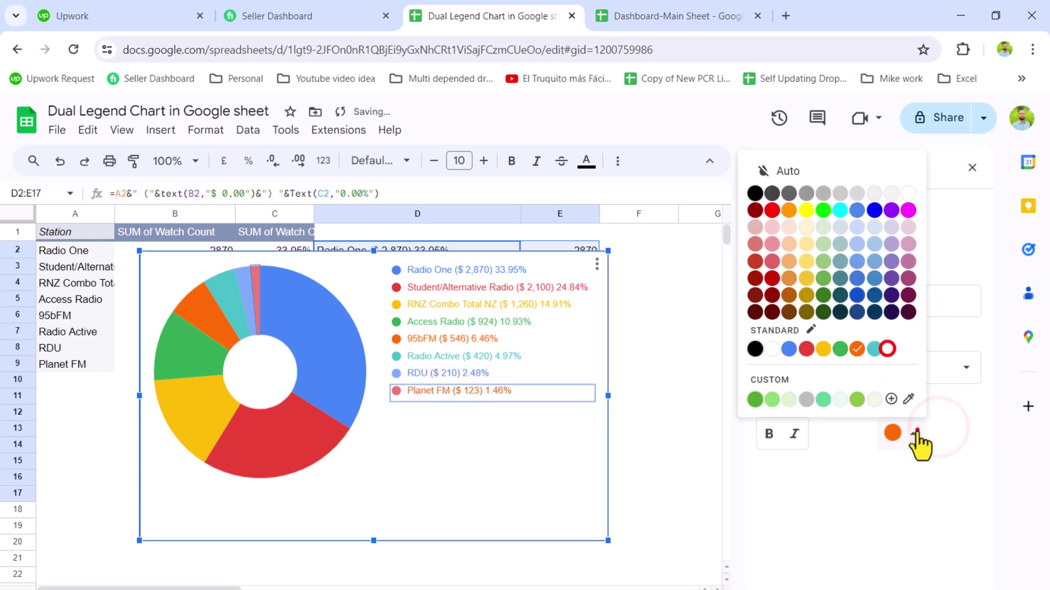
pyautogui.click(772, 230)
pyautogui.click(910, 433)
pyautogui.click(773, 259)
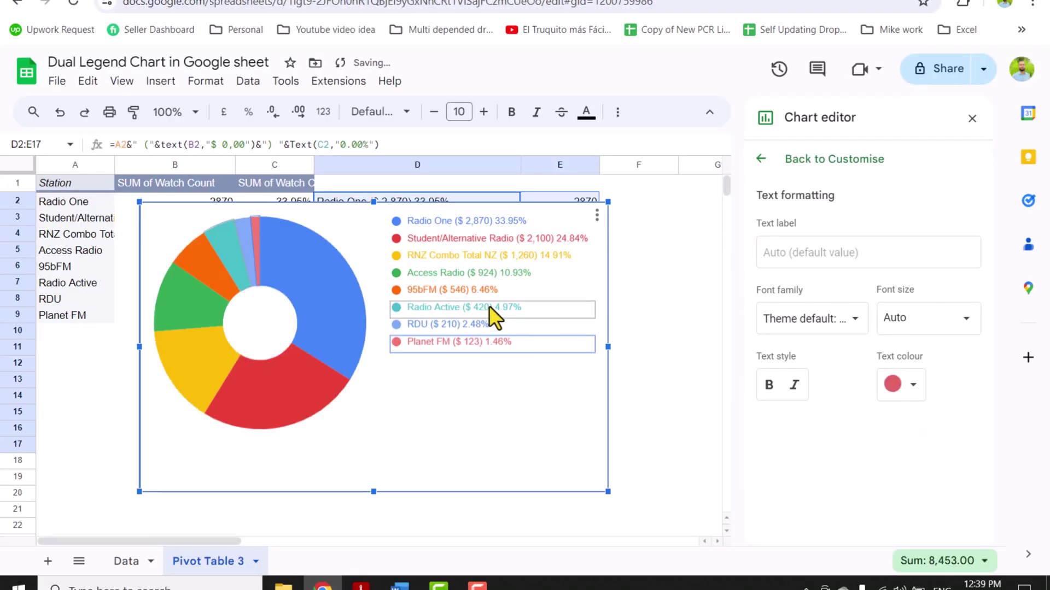
pyautogui.click(496, 433)
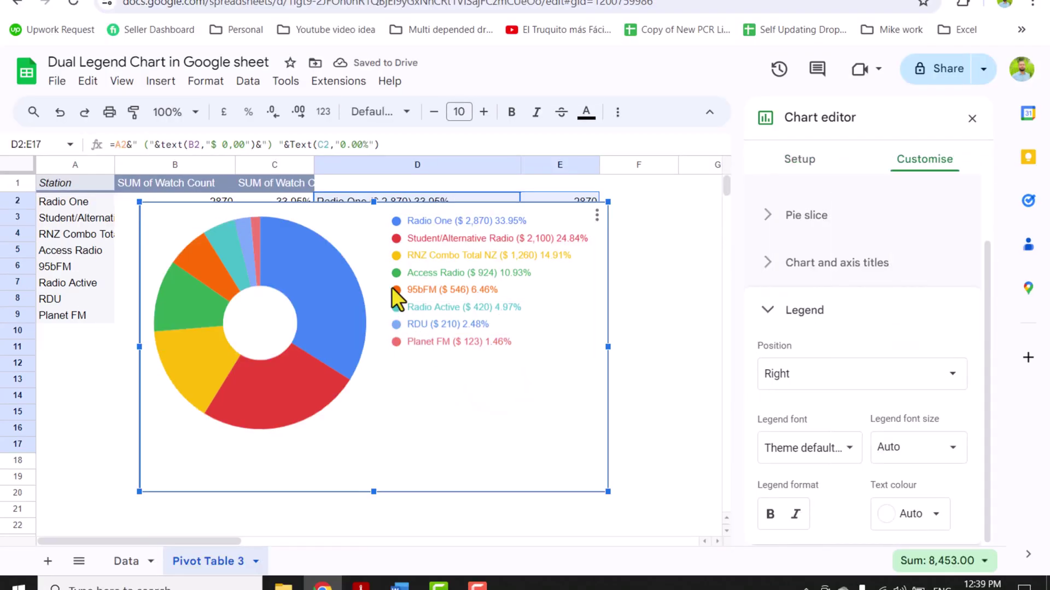
# Bold all legend entries and shrink the donut plot area slightly so each entry fits on one line
pyautogui.click(564, 330)
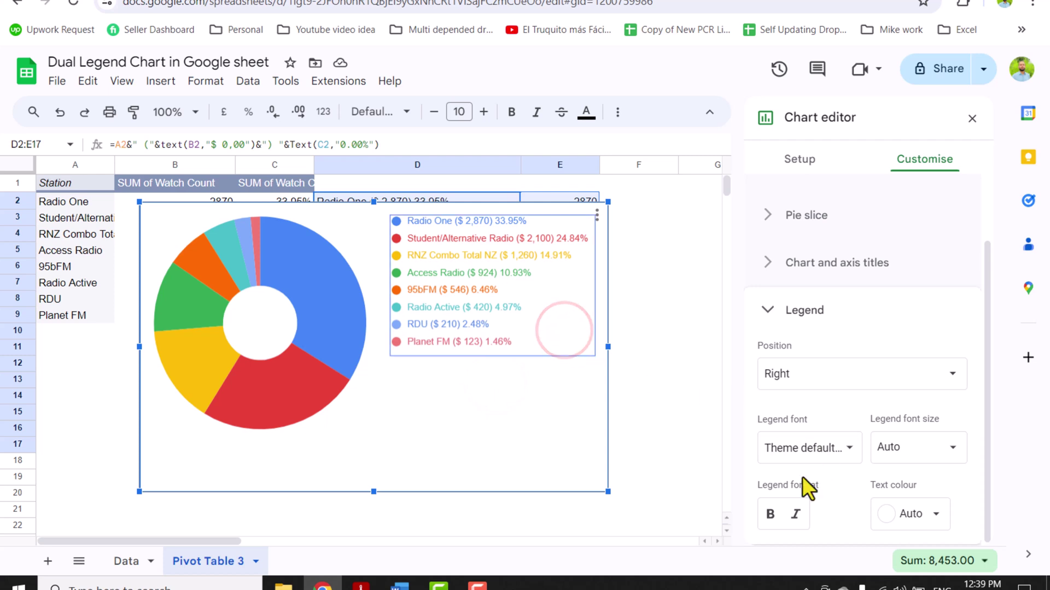
pyautogui.click(770, 517)
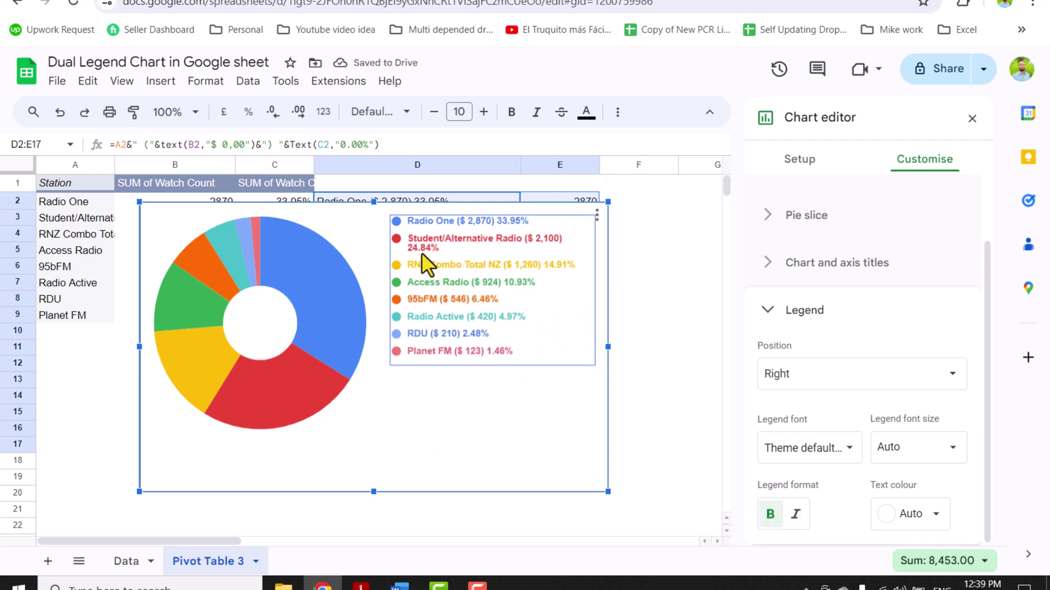
pyautogui.click(338, 414)
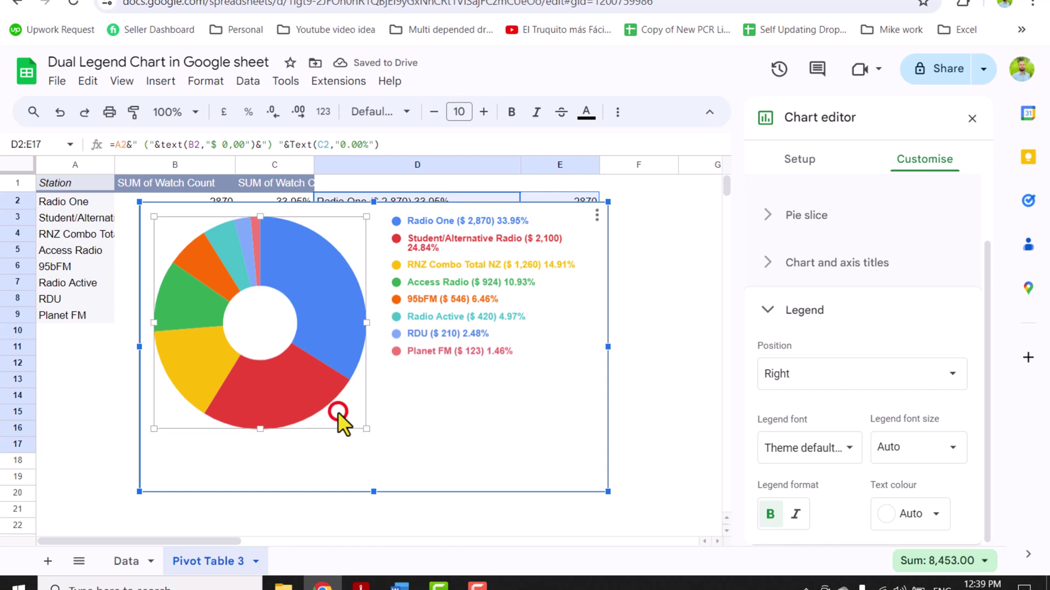
pyautogui.moveTo(359, 429); pyautogui.dragTo(358, 426)
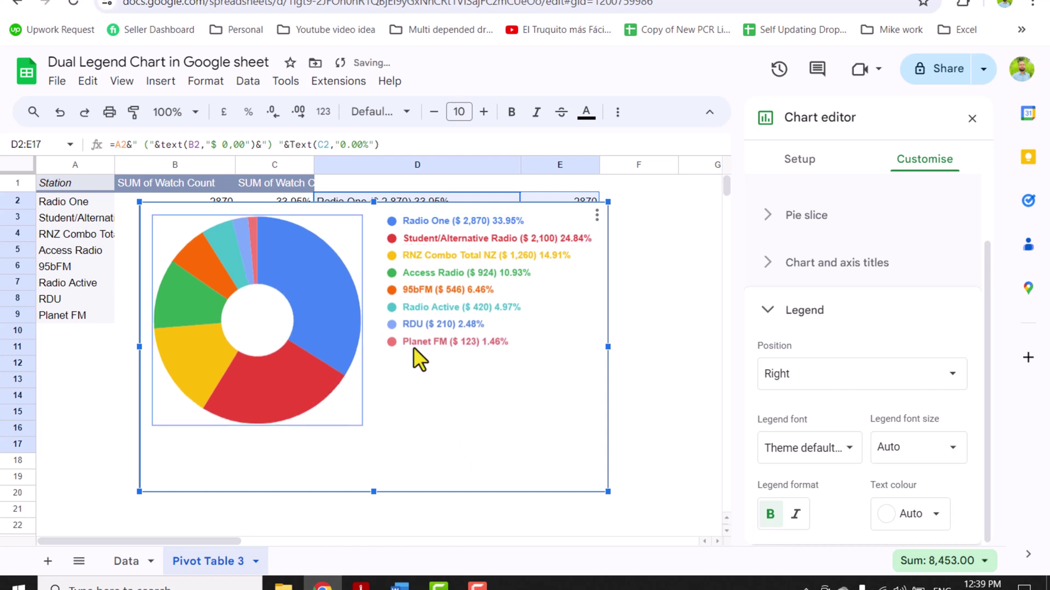
pyautogui.click(672, 269)
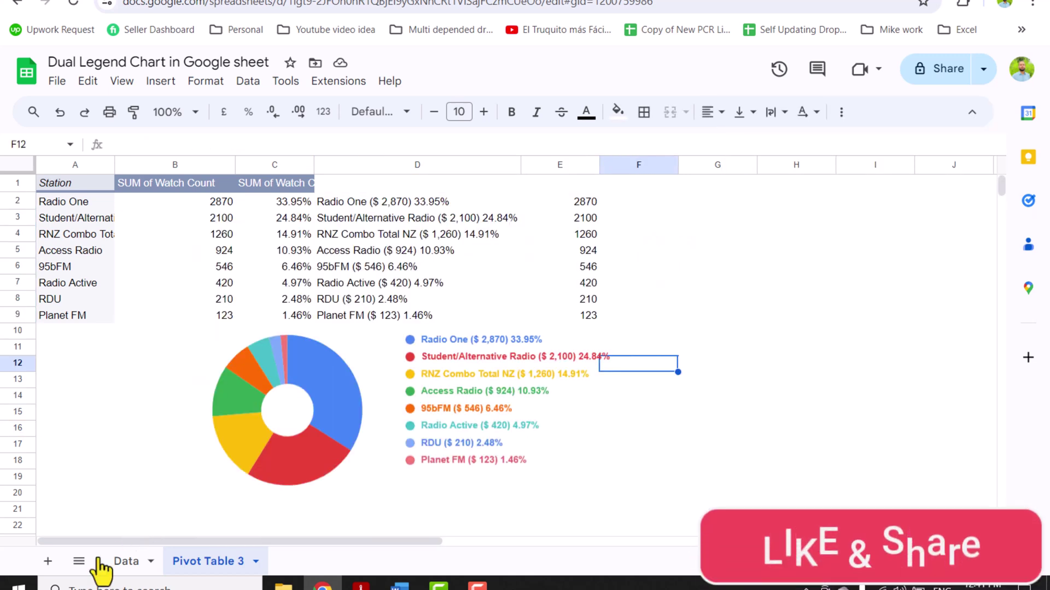
# Add Sheet5, then copy the donut chart from Pivot Table 3 and paste it into Sheet5
pyautogui.click(46, 563)
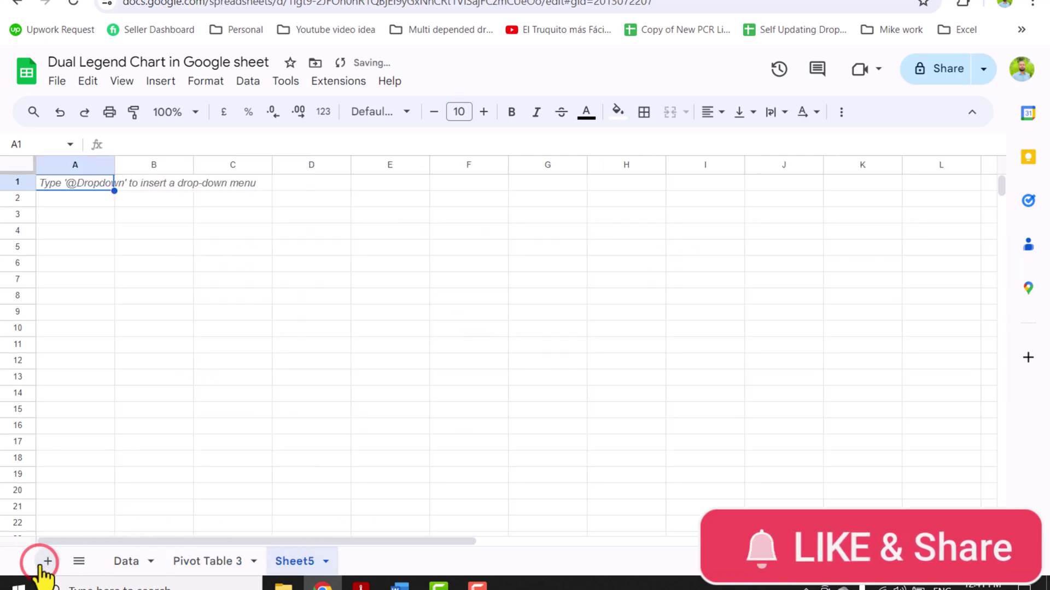
pyautogui.click(198, 563)
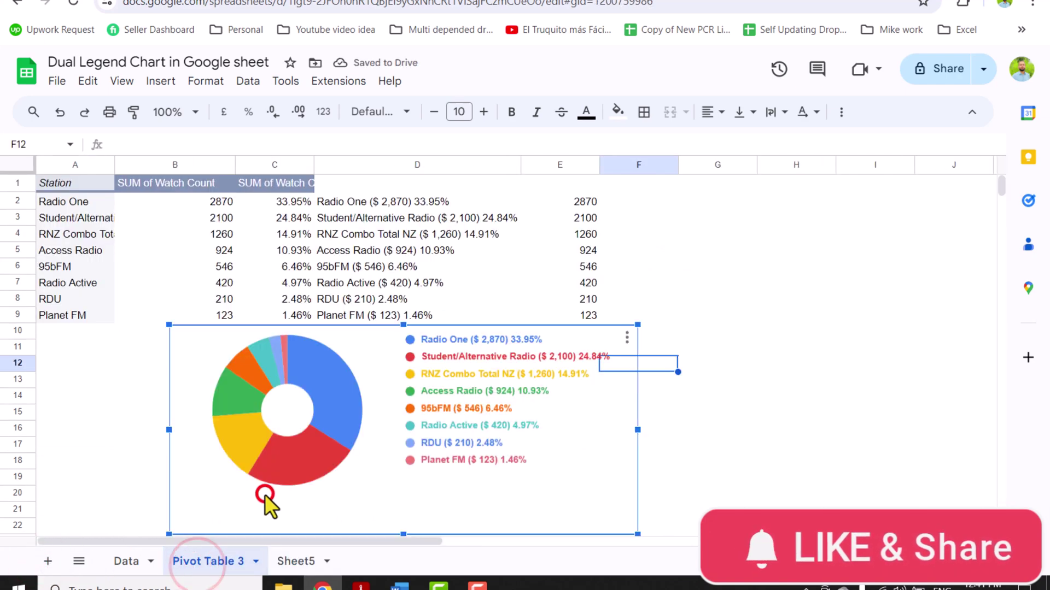
pyautogui.click(293, 544)
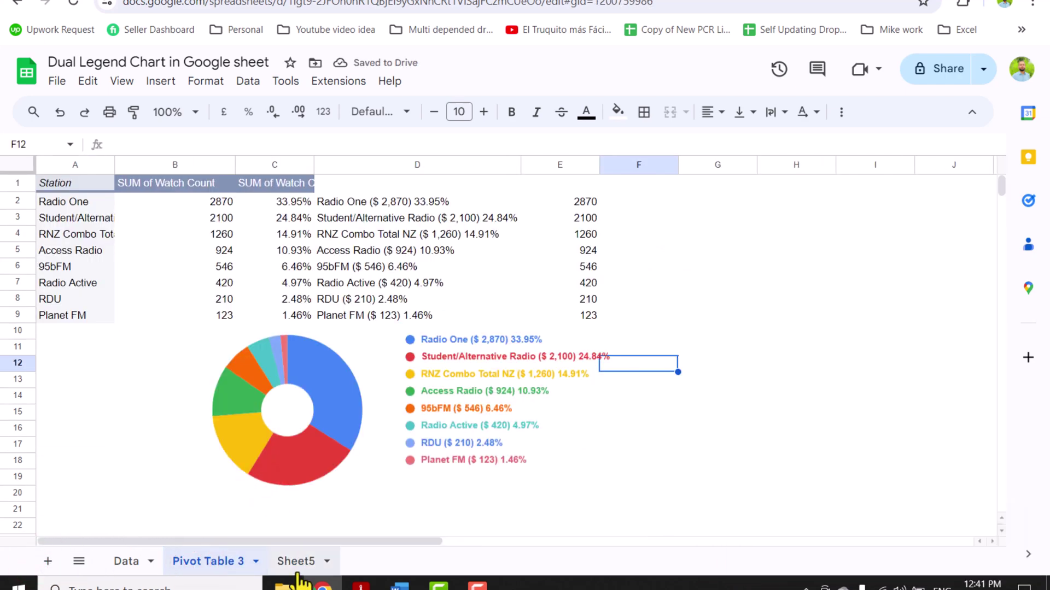
pyautogui.click(296, 563)
pyautogui.hotkey('ctrl', 'v')
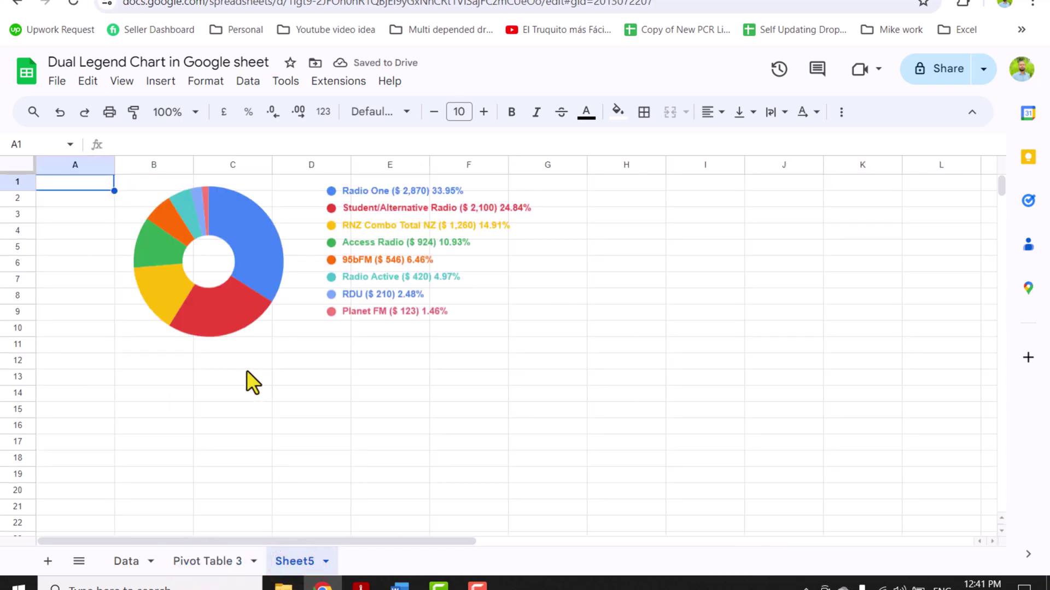
pyautogui.click(246, 372)
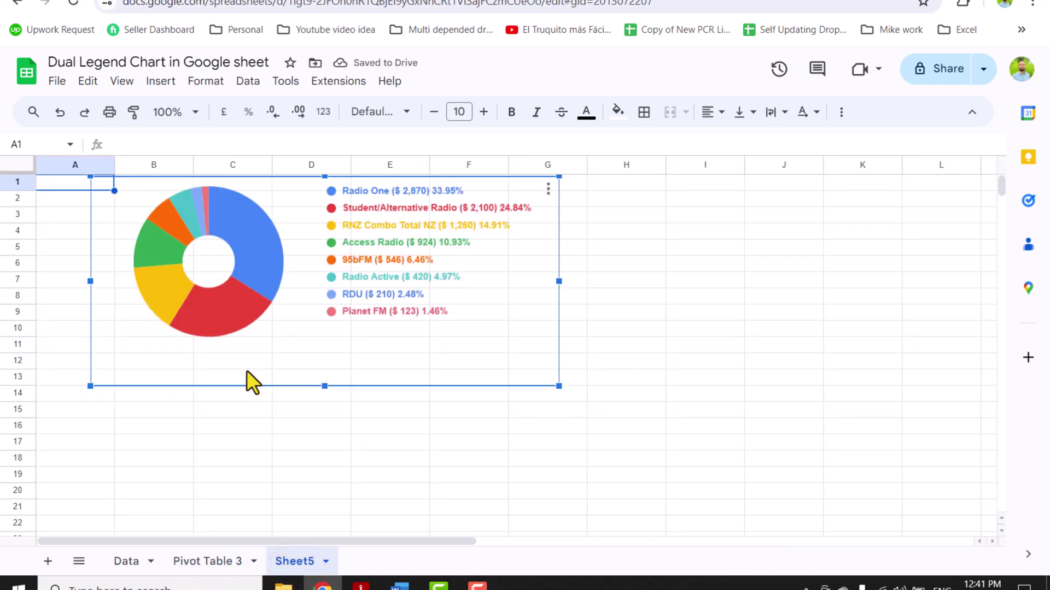
pyautogui.click(284, 444)
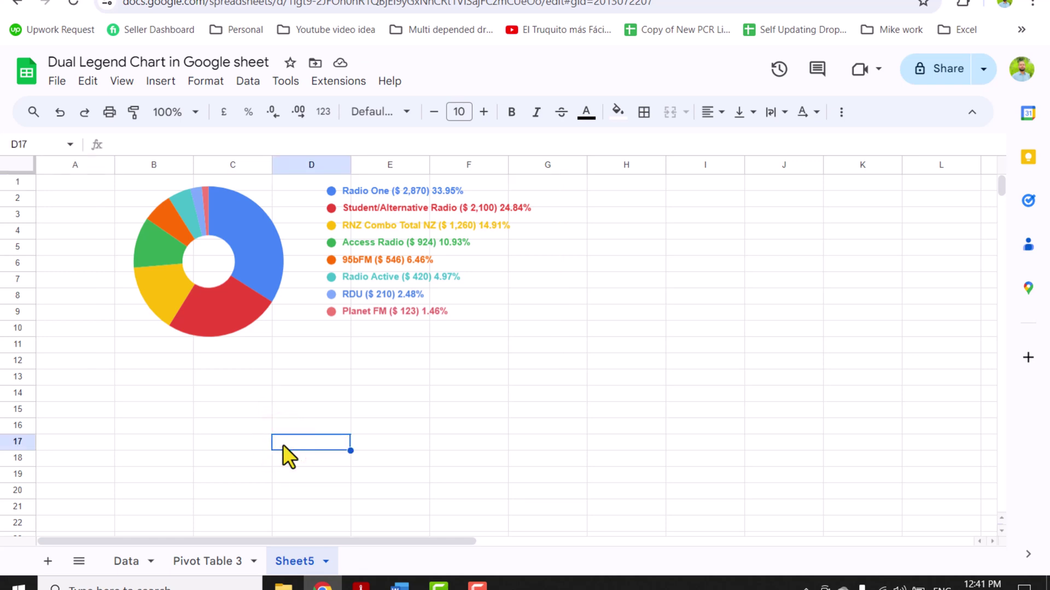